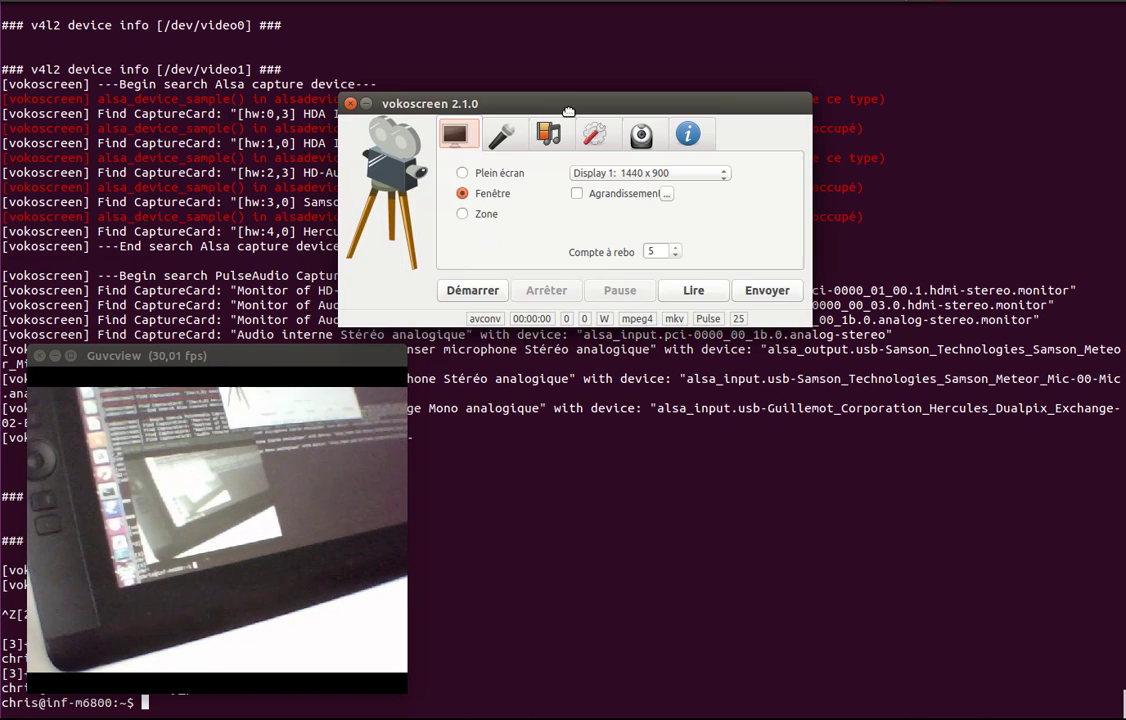
# Turn on the webcam overlay in vokoscreen and place its preview above the Guvcview window.
pyautogui.moveTo(564, 113); pyautogui.dragTo(697, 160)
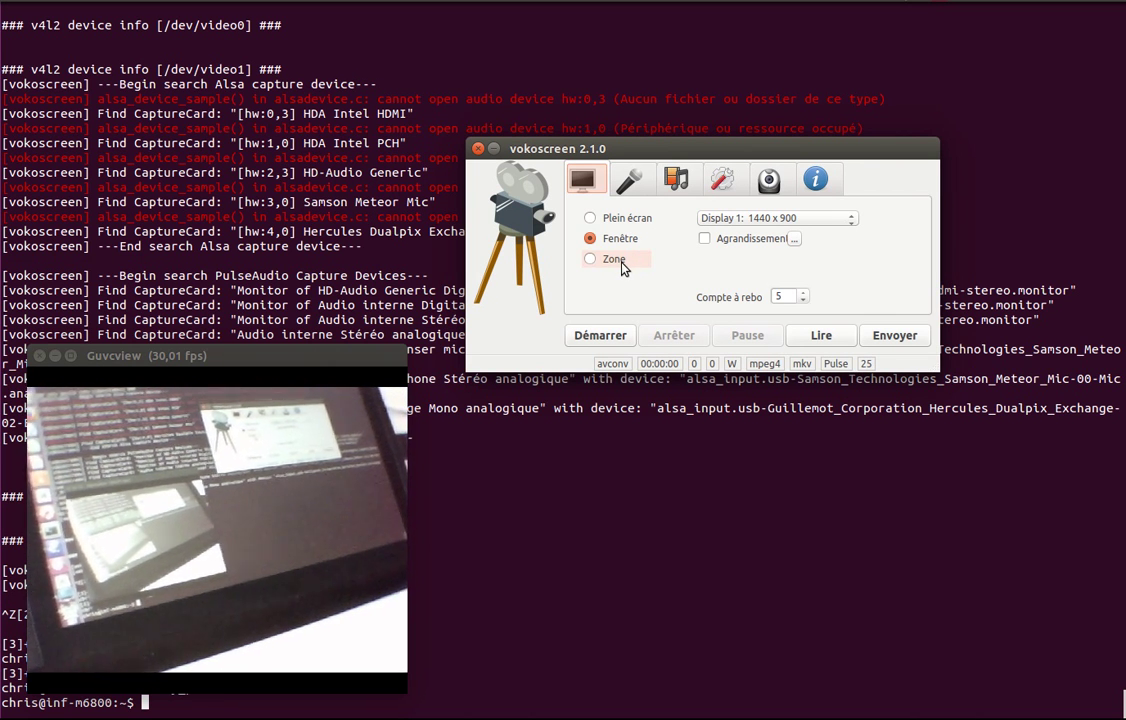
pyautogui.click(778, 186)
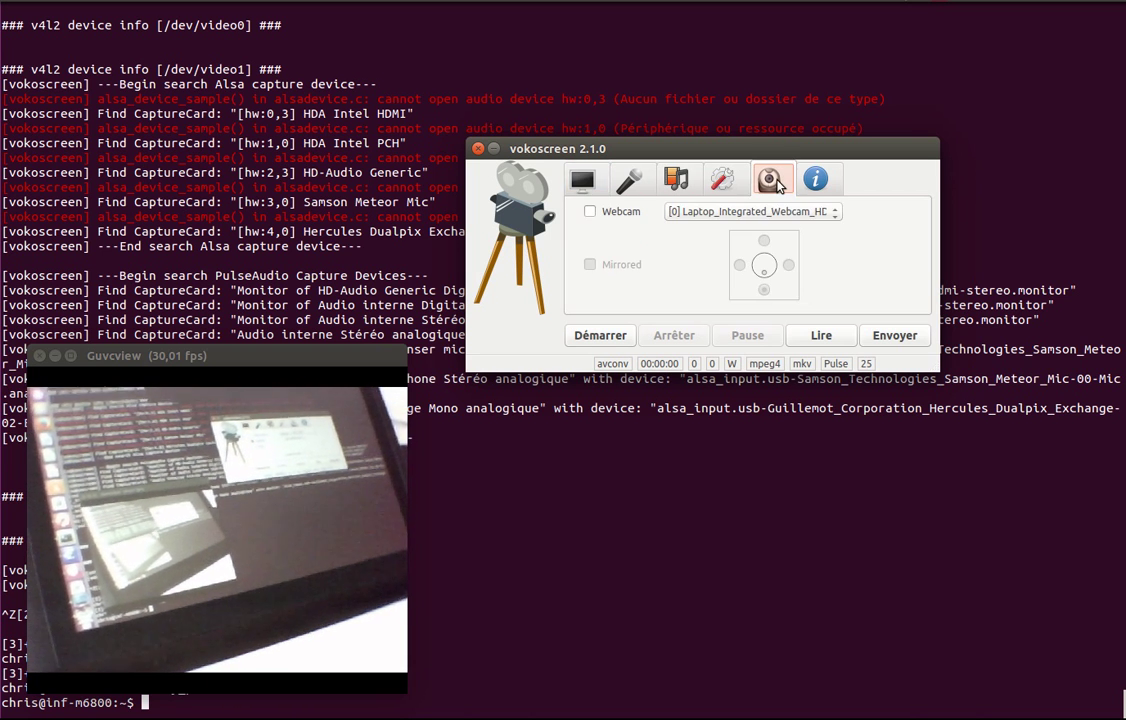
pyautogui.click(614, 217)
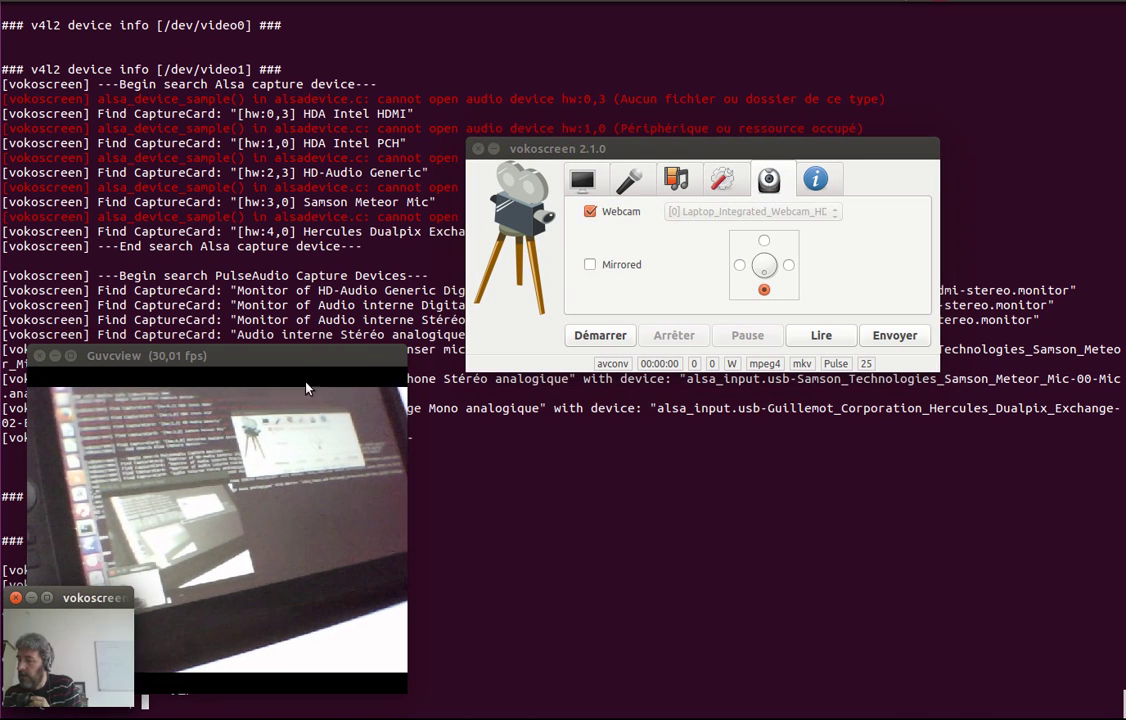
pyautogui.moveTo(76, 598); pyautogui.dragTo(228, 141)
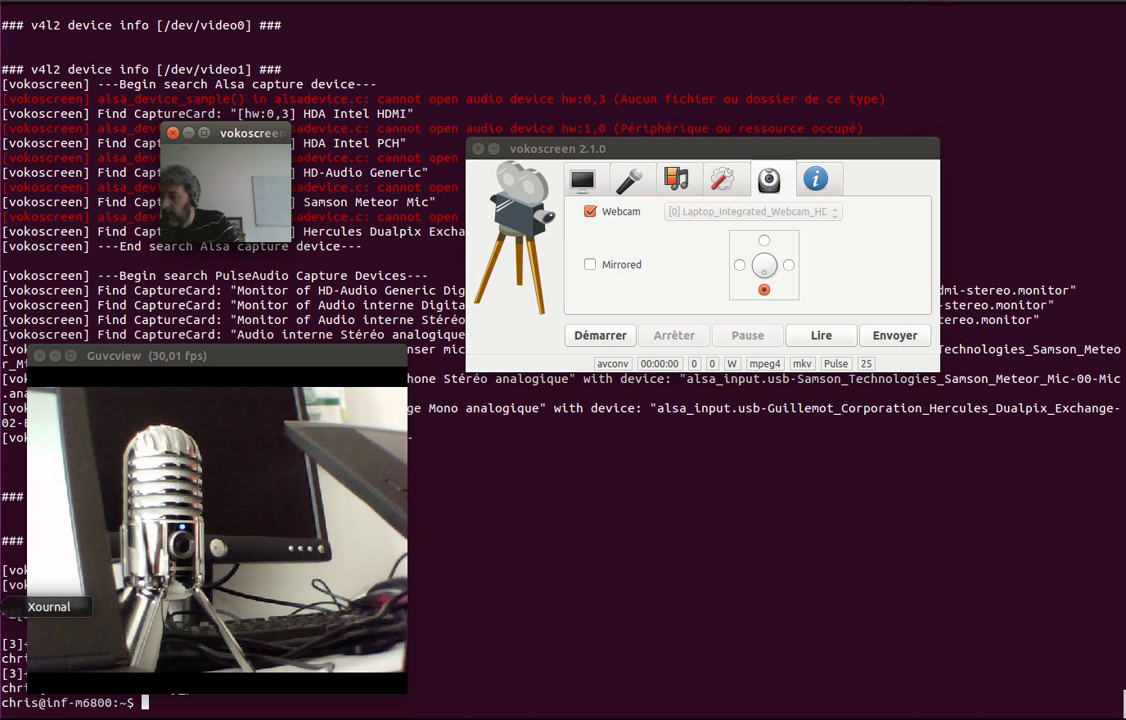
# Launch Xournal, move its window clear of the camera views and open presentation-git-dpt-inf-1.pdf for annotation.
pyautogui.hotkey('alt', 'Tab')
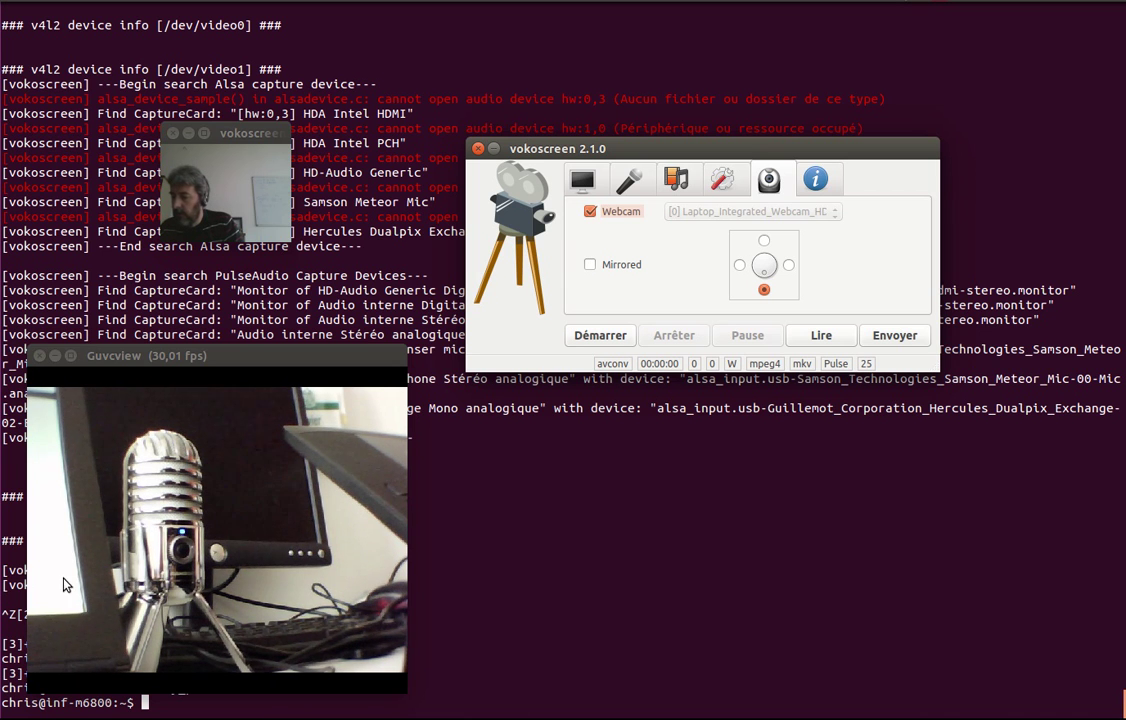
pyautogui.click(12, 606)
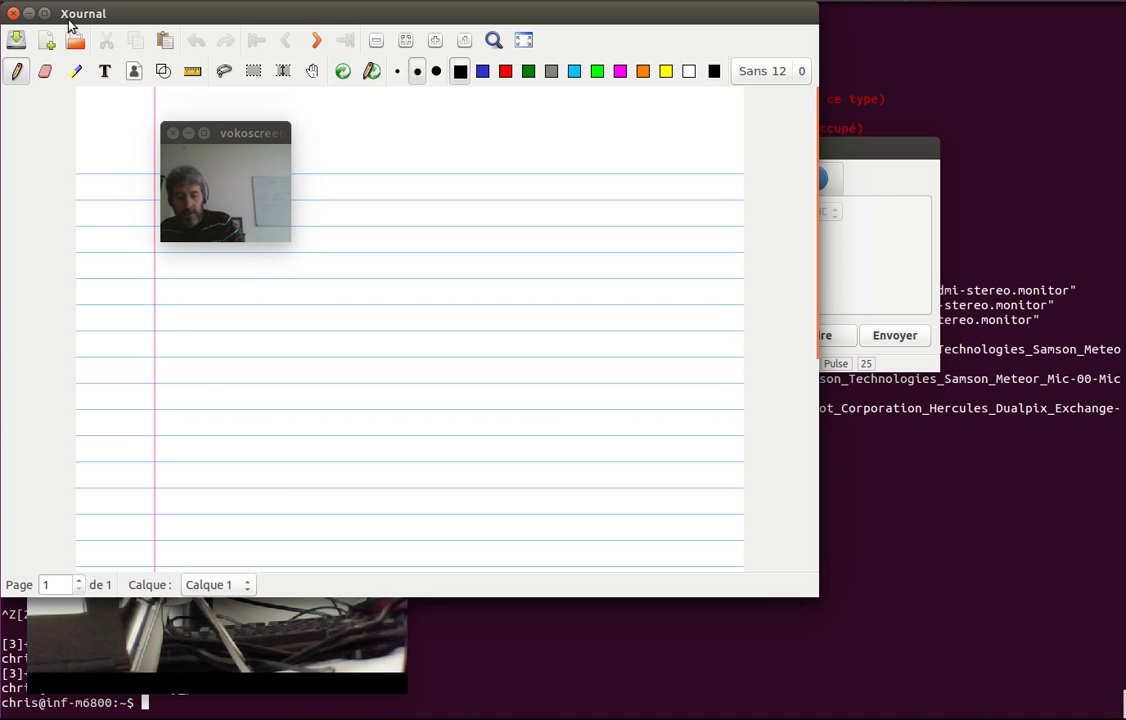
pyautogui.moveTo(66, 18); pyautogui.dragTo(339, 39)
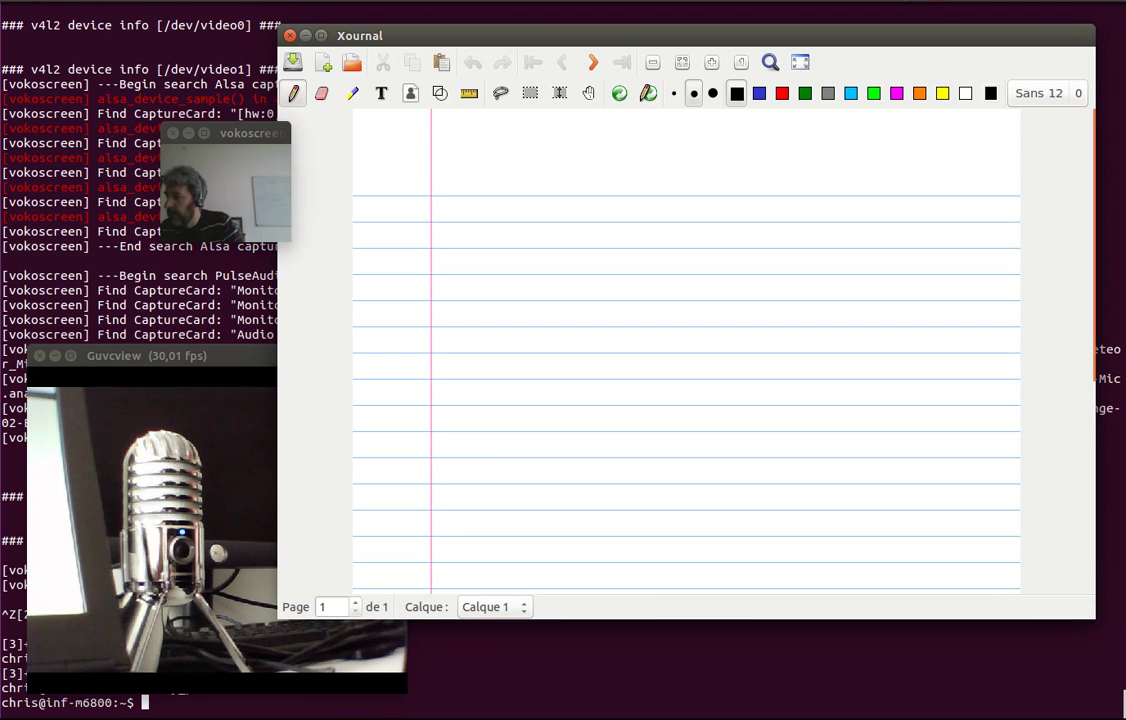
pyautogui.click(40, 2)
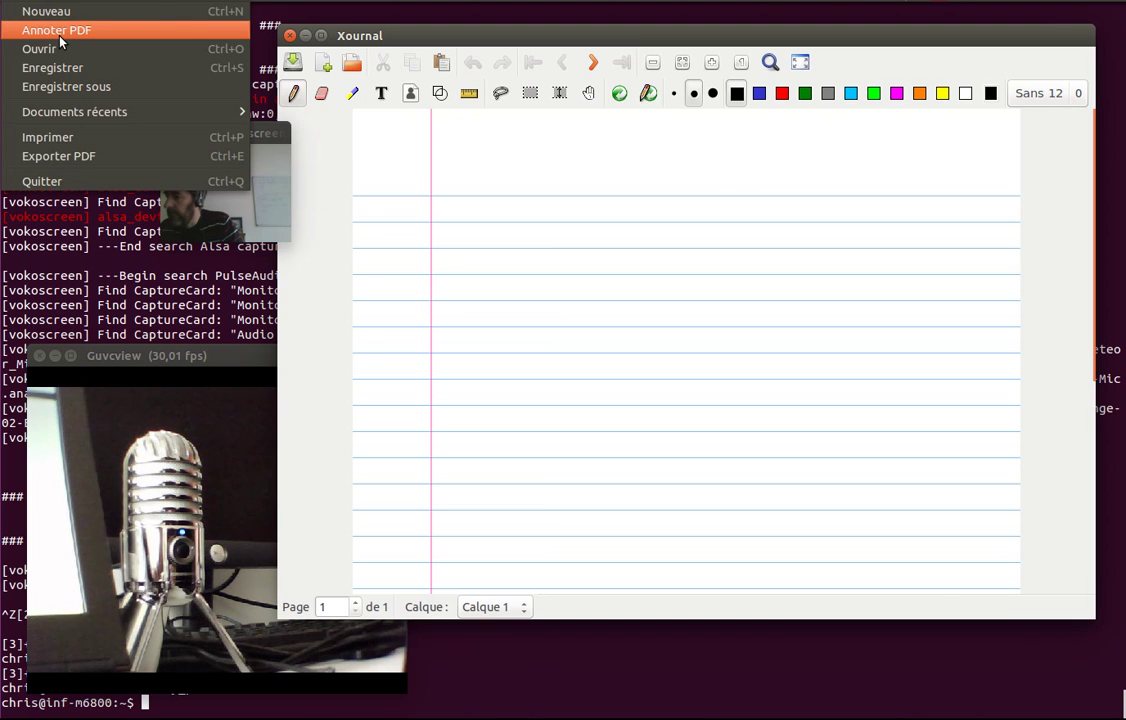
pyautogui.click(52, 31)
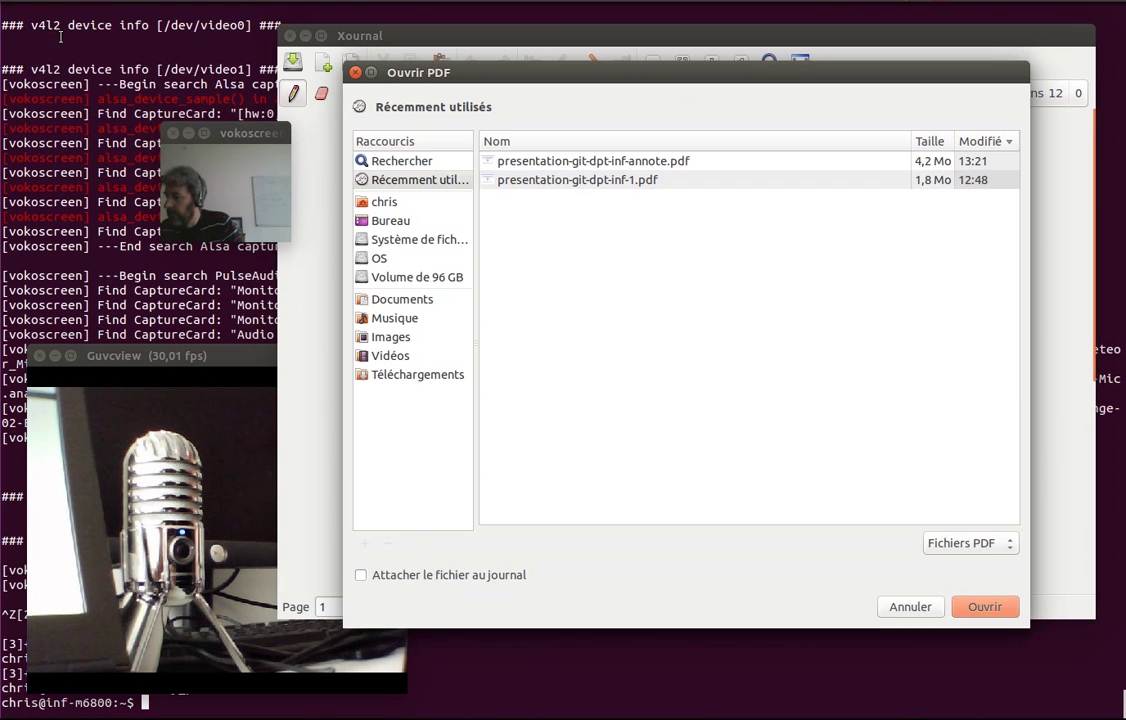
pyautogui.doubleClick(533, 182)
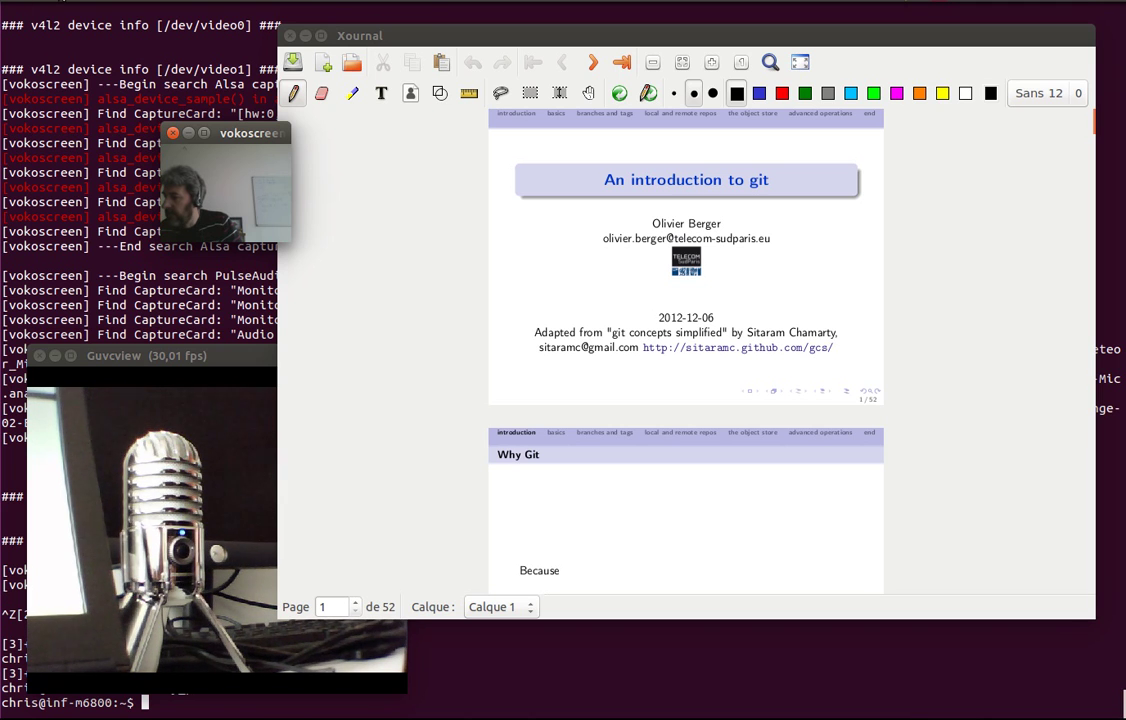
# Switch the Xournal document view to one page at a time (Une page).
pyautogui.click(396, 132)
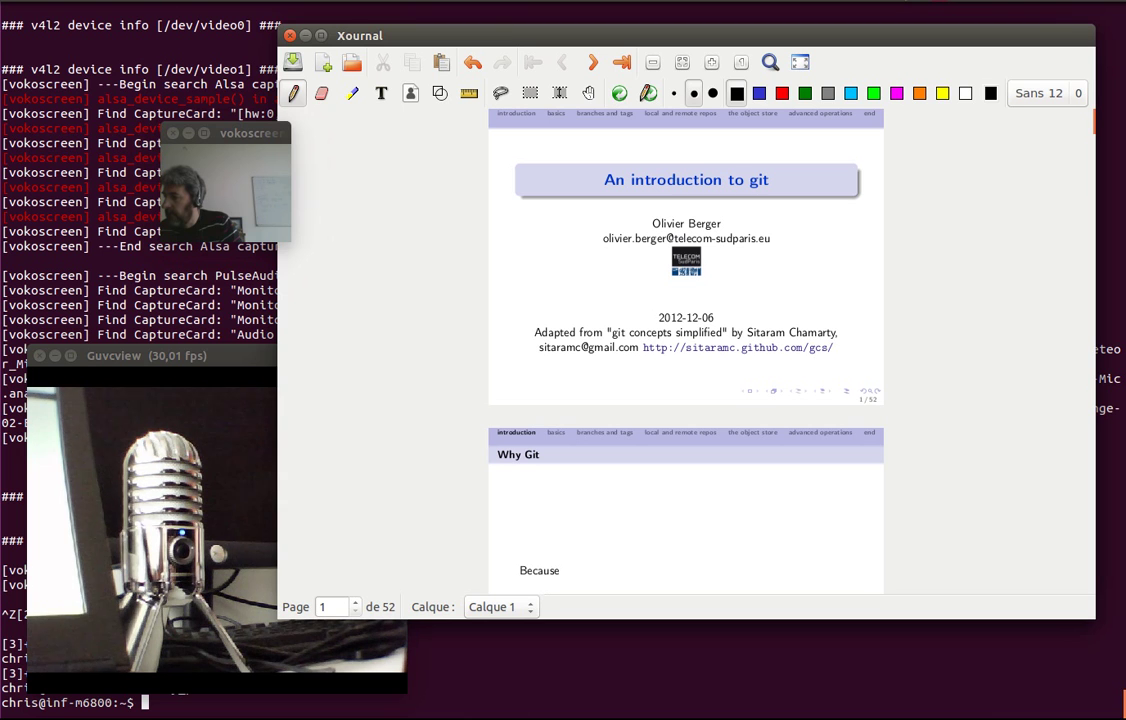
pyautogui.click(131, 7)
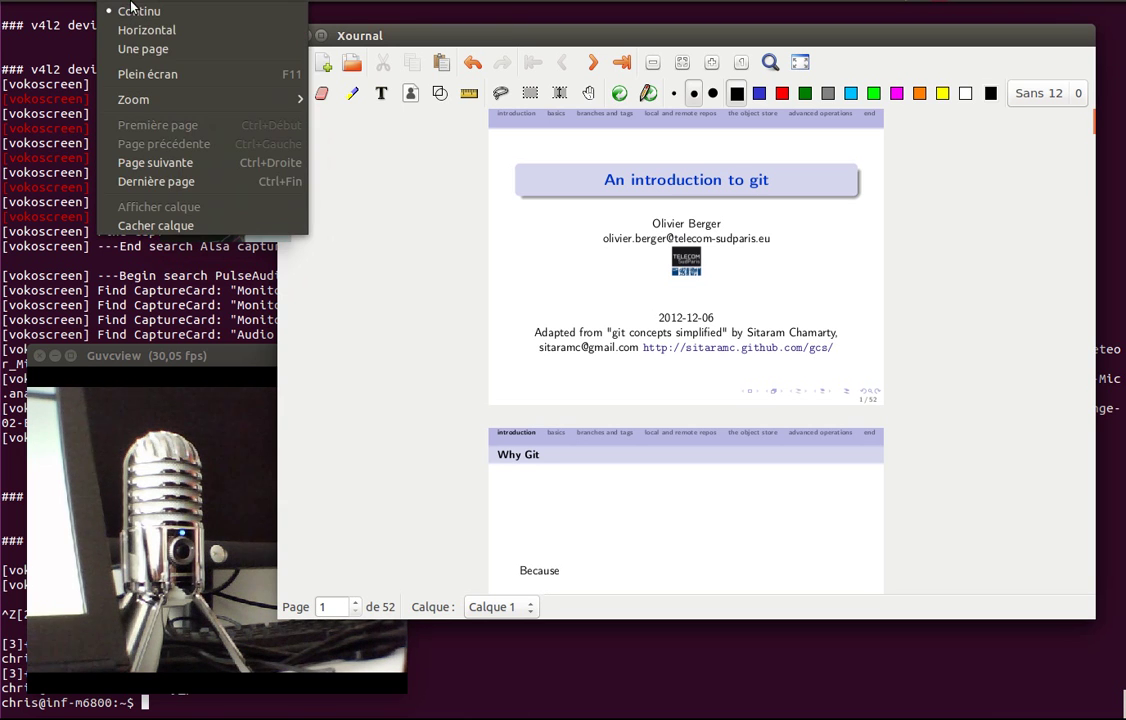
pyautogui.click(148, 49)
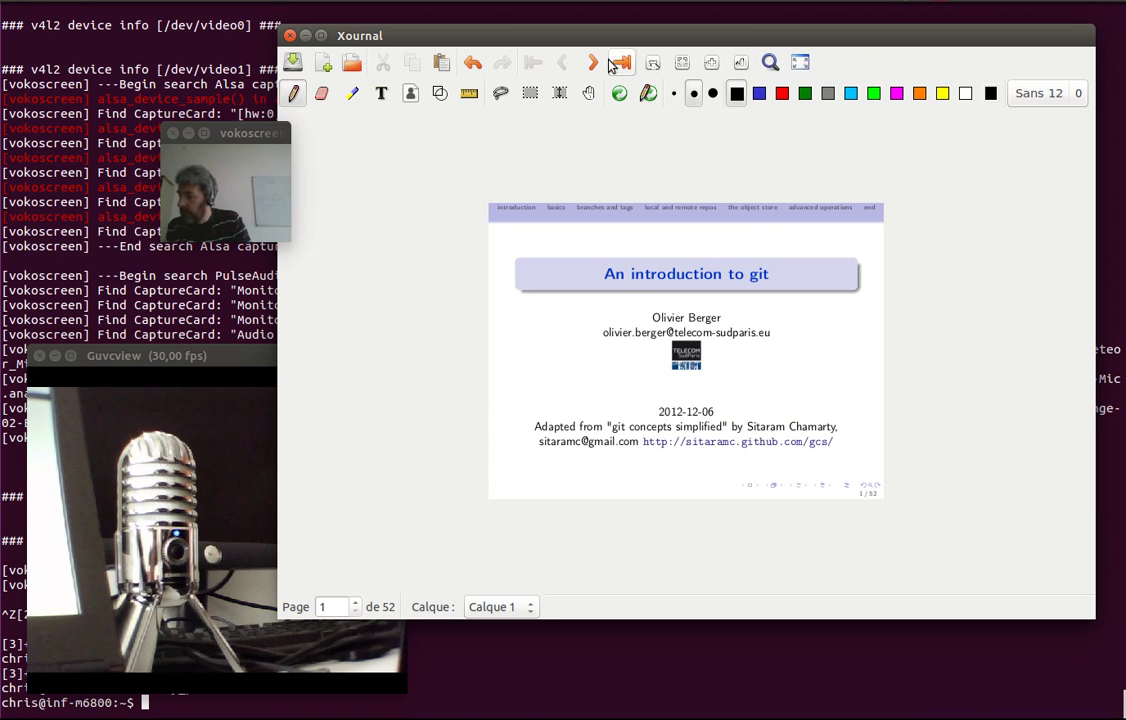
# Rearrange the windows so the vokoscreen settings, the webcam preview and the Xournal slide are all accessible.
pyautogui.hotkey('alt', 'Tab')
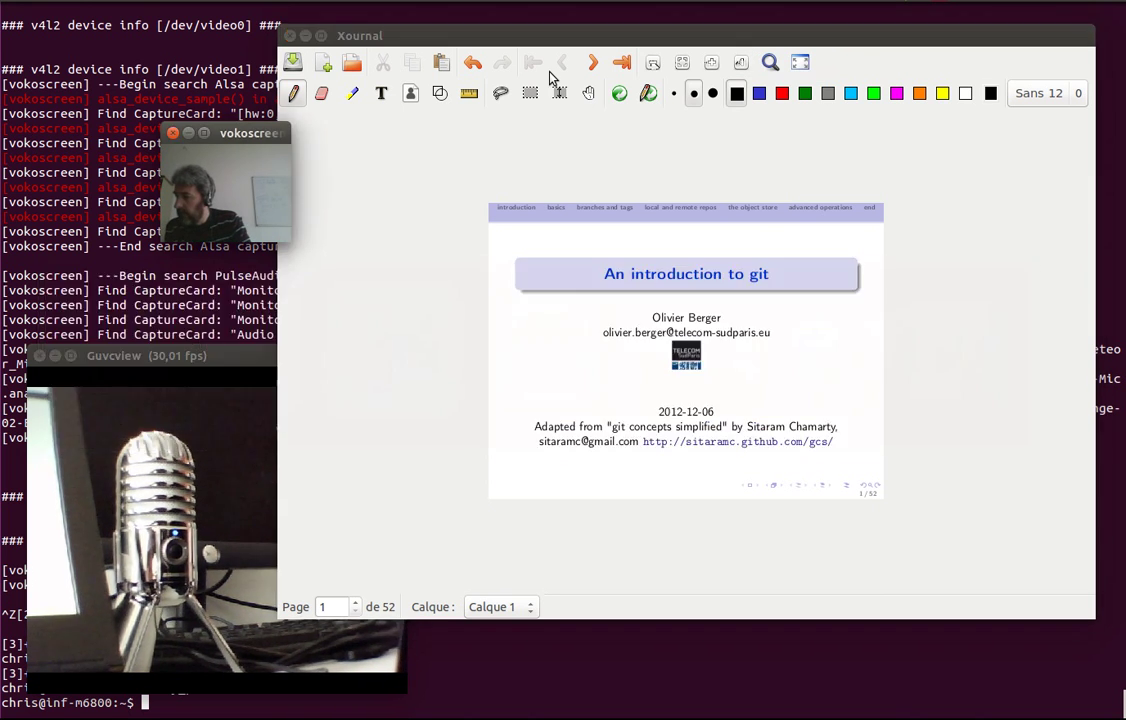
pyautogui.hotkey('alt', 'Tab')
pyautogui.hotkey('alt', 'shift', 'Tab')
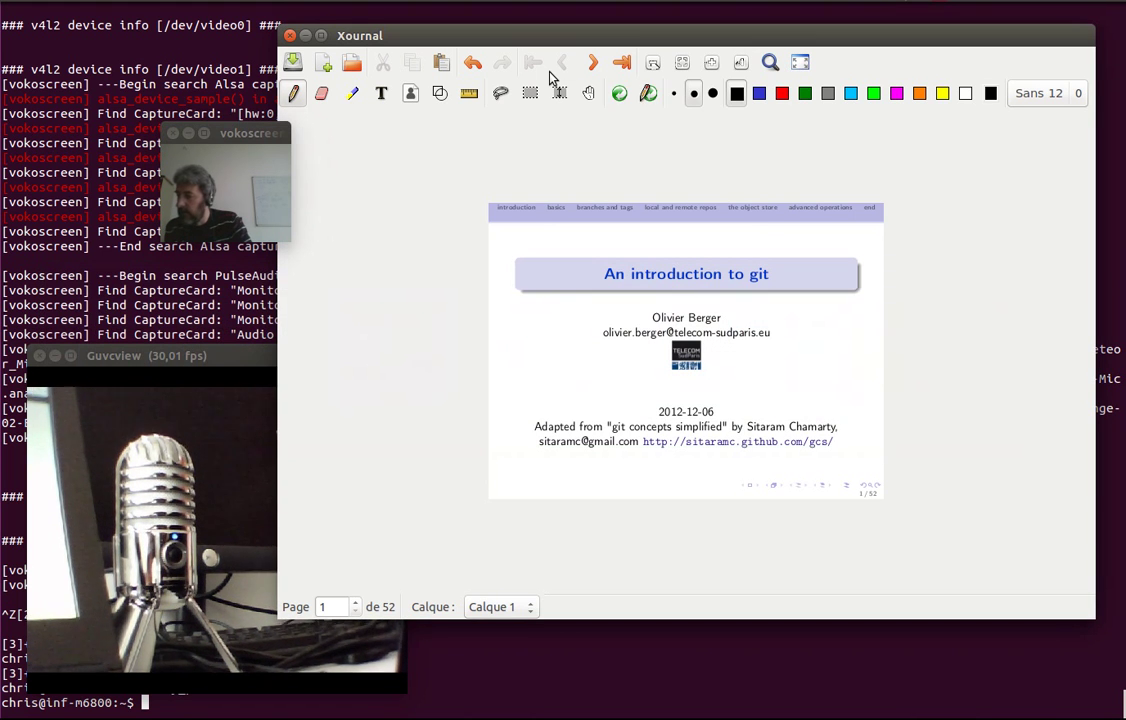
pyautogui.hotkey('alt', 'Tab')
pyautogui.hotkey('alt', 'Tab')
pyautogui.hotkey('alt', 'shift', 'Tab')
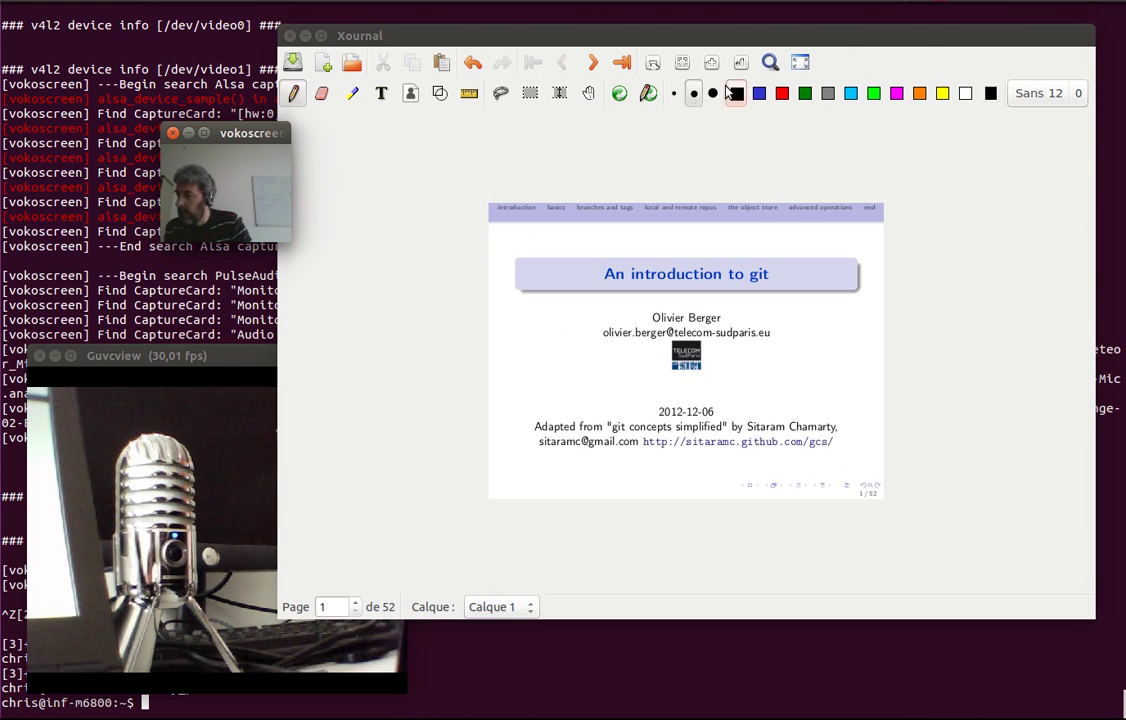
pyautogui.moveTo(920, 45); pyautogui.dragTo(785, 257)
pyautogui.moveTo(727, 143); pyautogui.dragTo(263, 8)
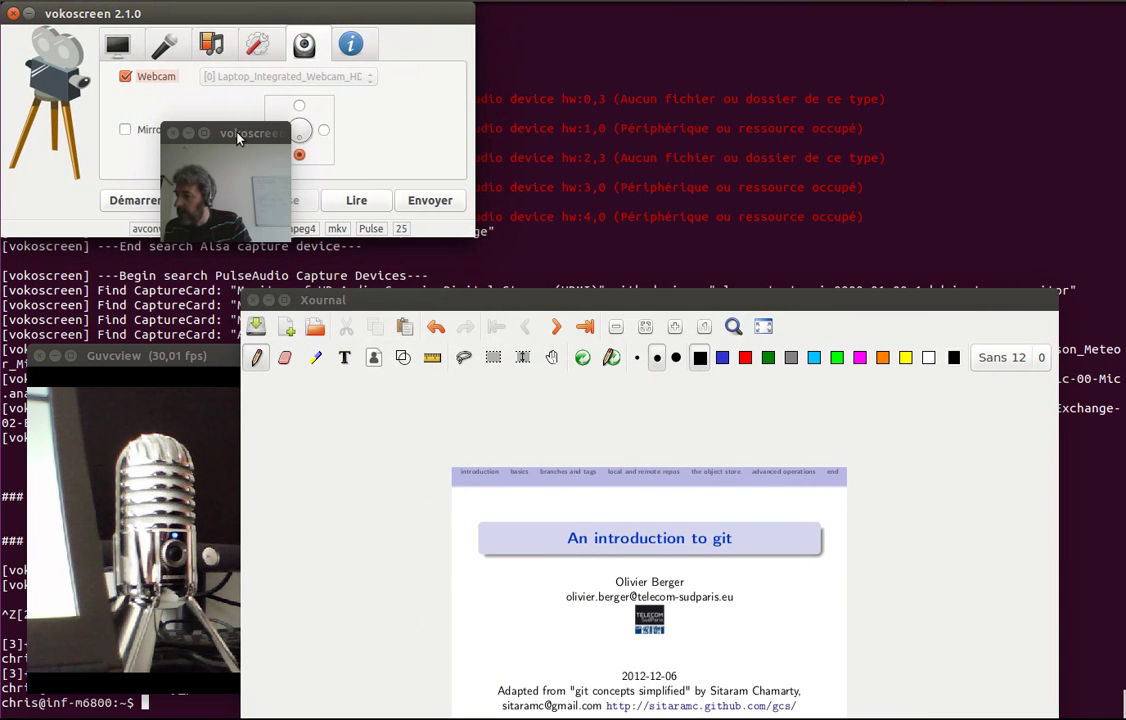
pyautogui.moveTo(237, 137); pyautogui.dragTo(68, 522)
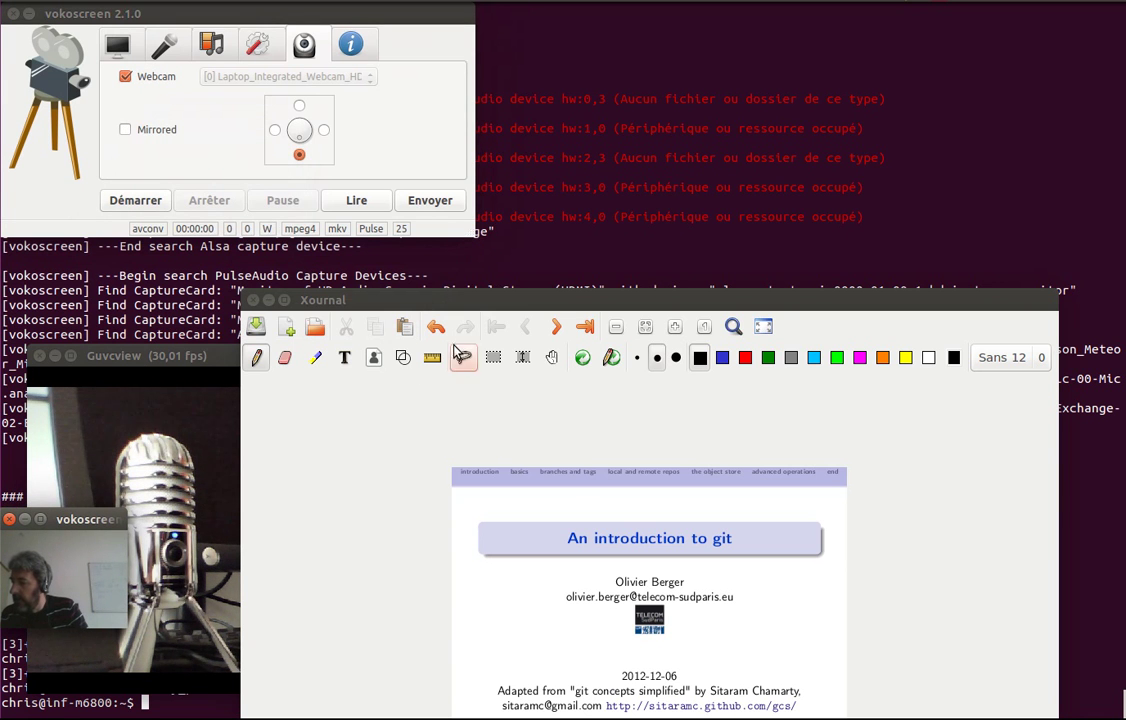
pyautogui.moveTo(468, 300); pyautogui.dragTo(527, 72)
# Set vokoscreen's capture mode to Zone, shift the capture frame towards the slide and clear the Guvcview window away.
pyautogui.click(117, 50)
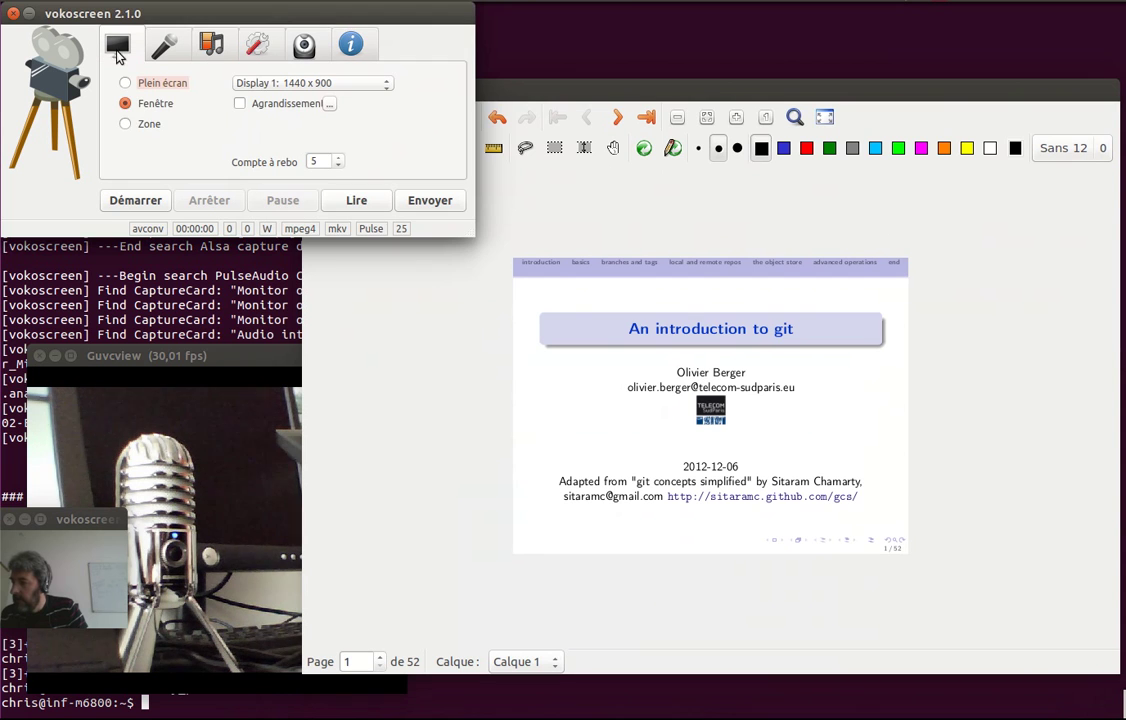
pyautogui.click(153, 124)
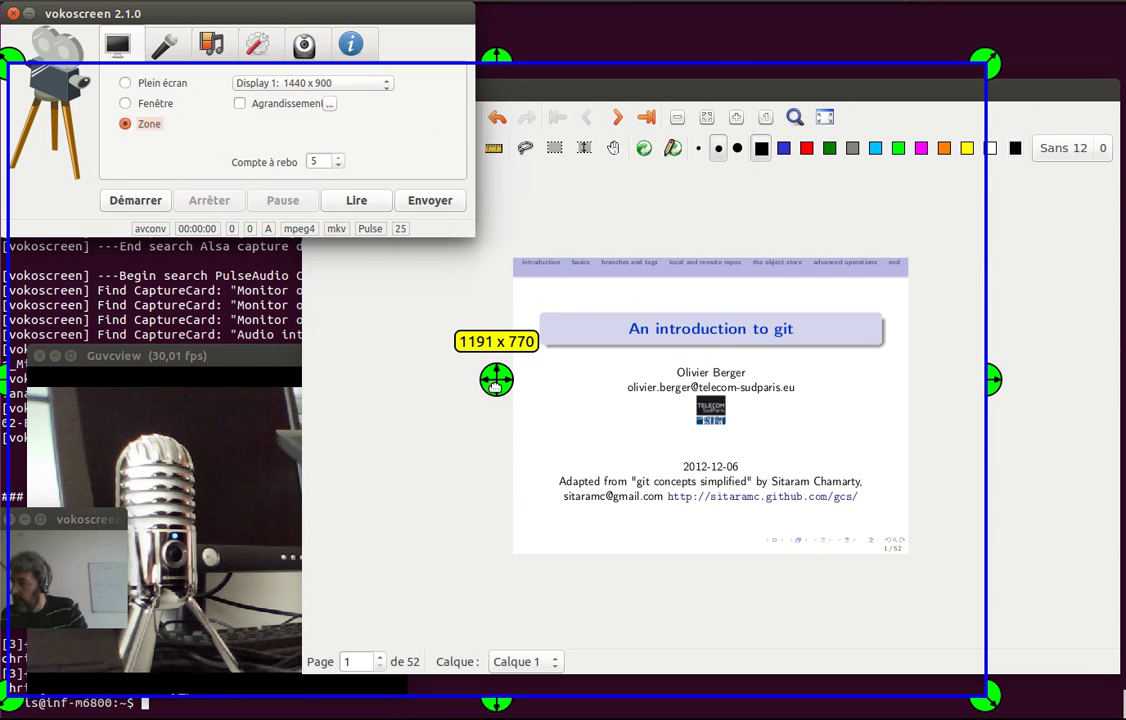
pyautogui.moveTo(497, 379); pyautogui.dragTo(571, 355)
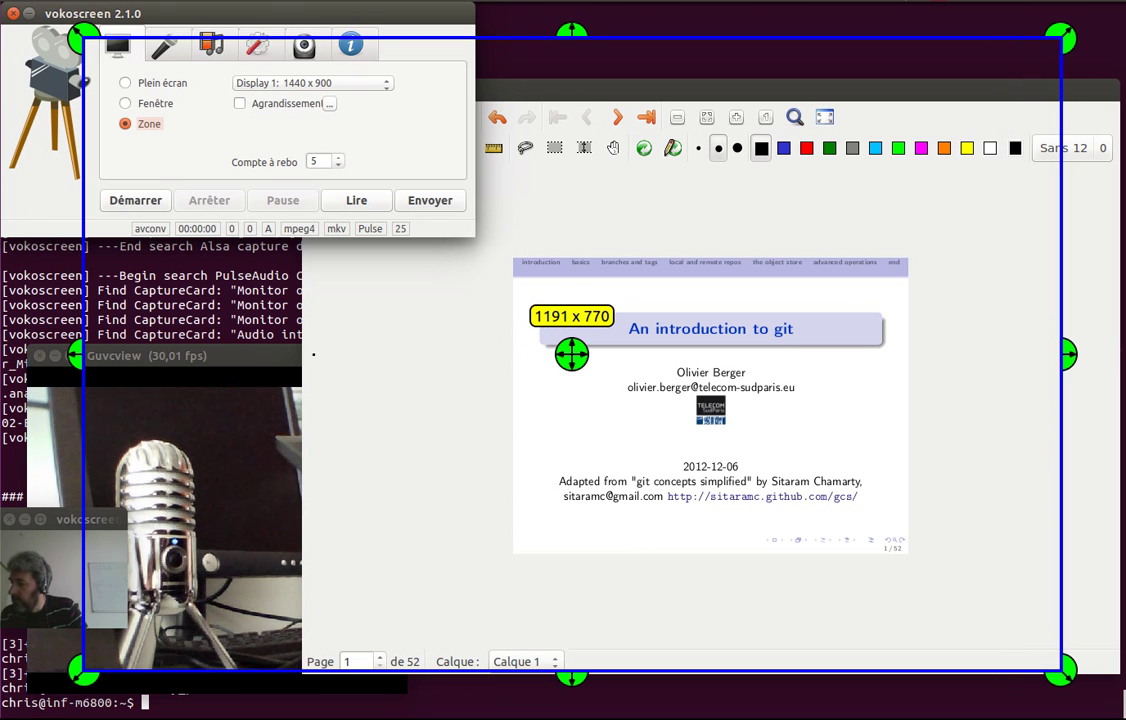
pyautogui.moveTo(145, 350); pyautogui.dragTo(0, 230)
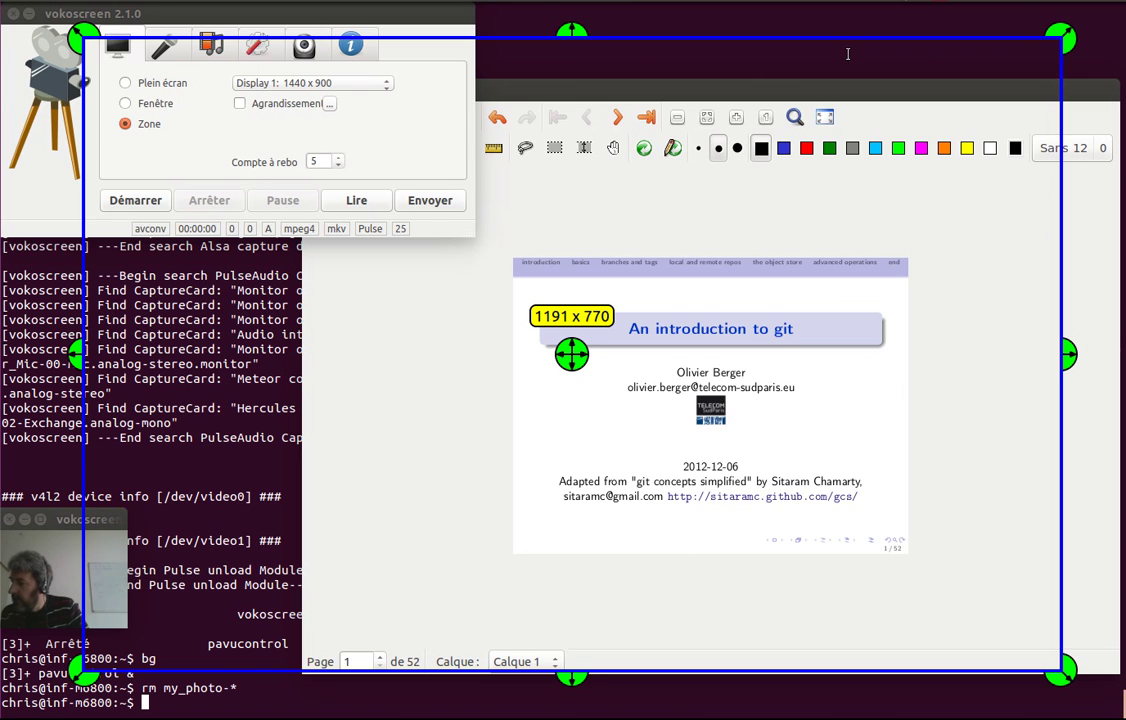
# Maximize the Xournal window and set the slide's zoom to page height (Hauteur page).
pyautogui.doubleClick(762, 96)
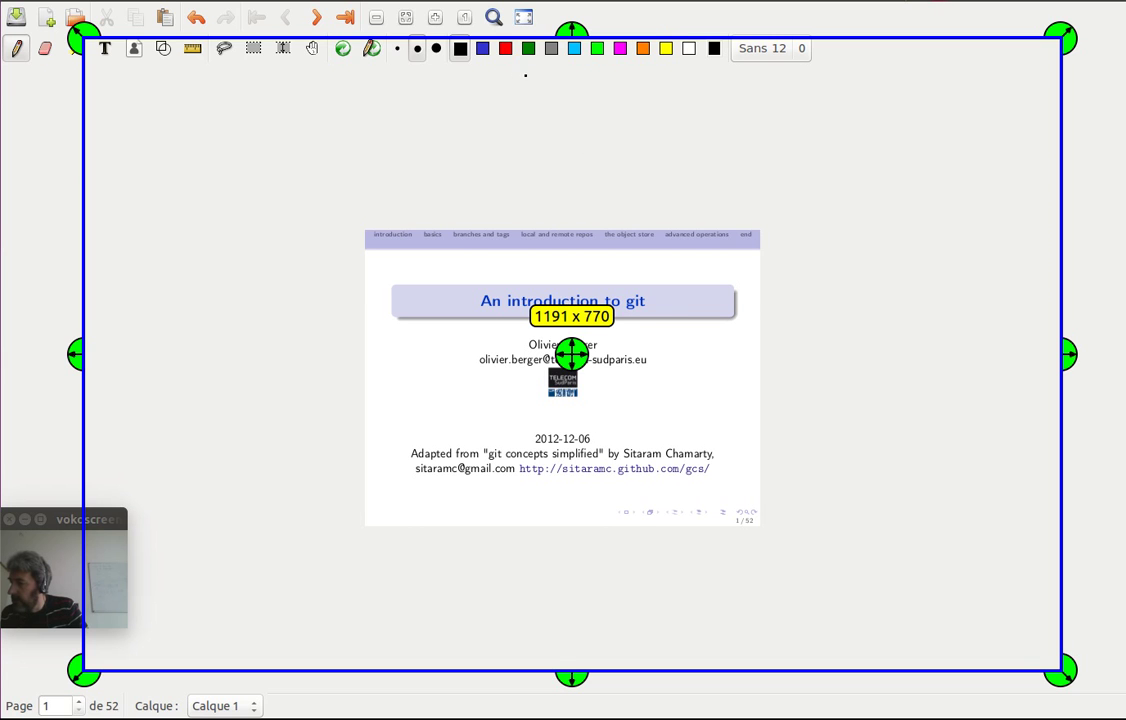
pyautogui.click(493, 17)
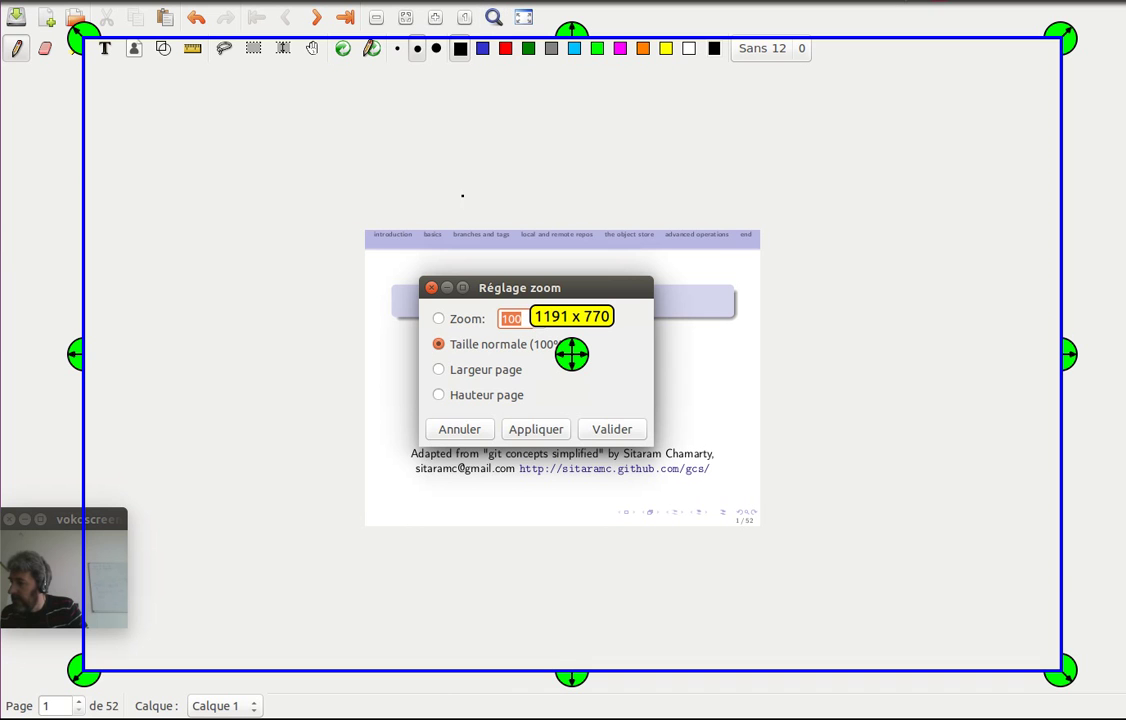
pyautogui.click(460, 396)
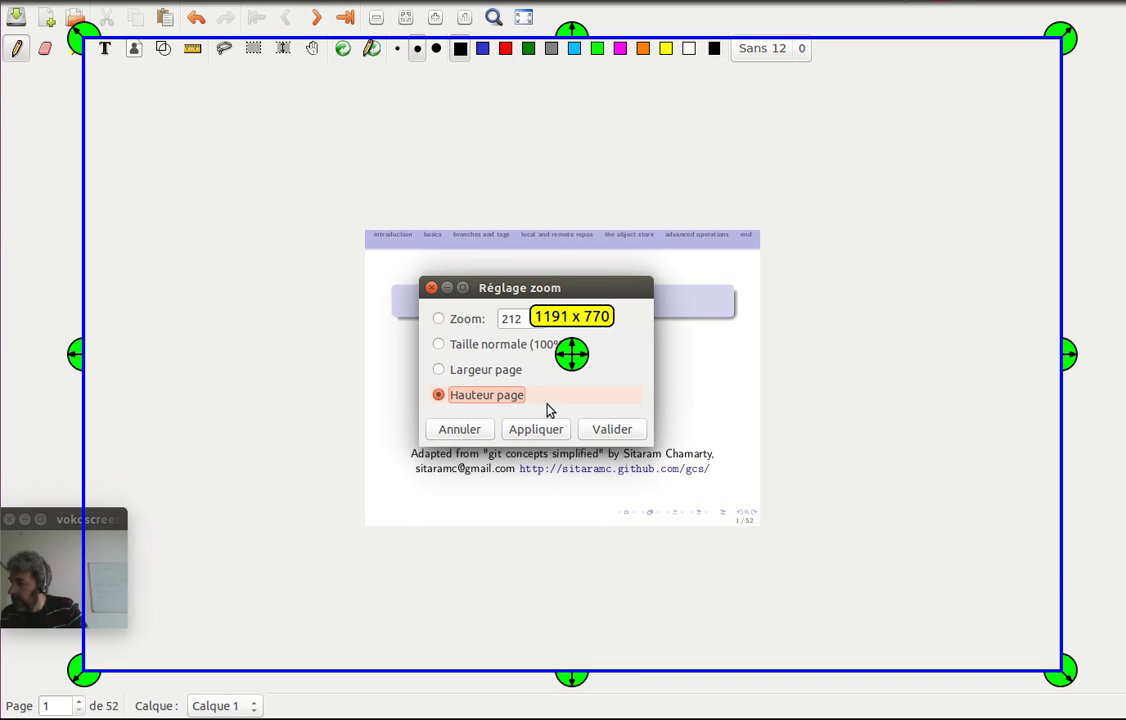
pyautogui.click(618, 429)
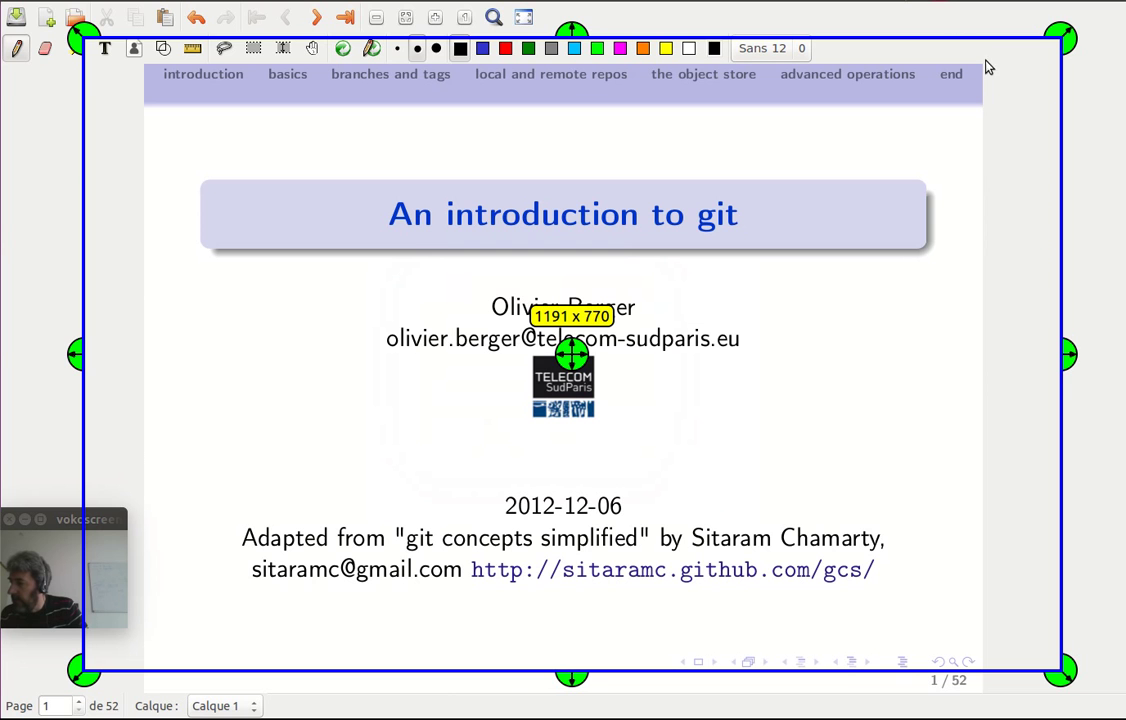
# Resize the capture frame to 1100 x 771 so its right, lower and upper edges fit the slide.
pyautogui.moveTo(1064, 352); pyautogui.dragTo(997, 366)
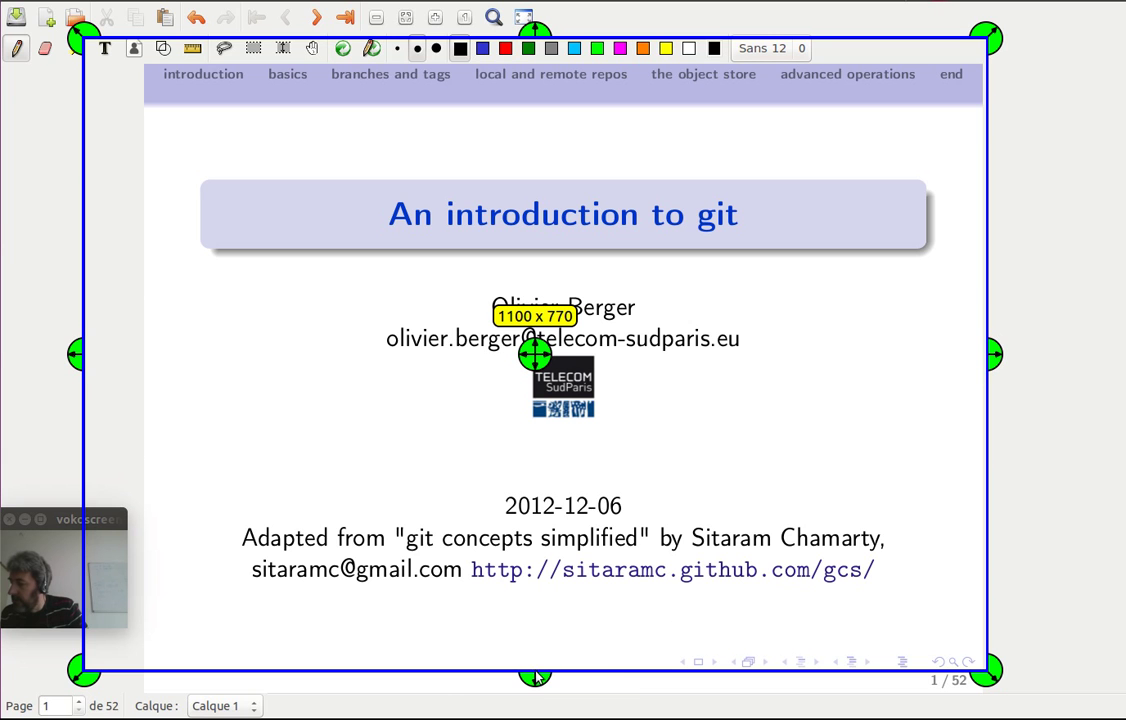
pyautogui.moveTo(537, 677); pyautogui.dragTo(536, 700)
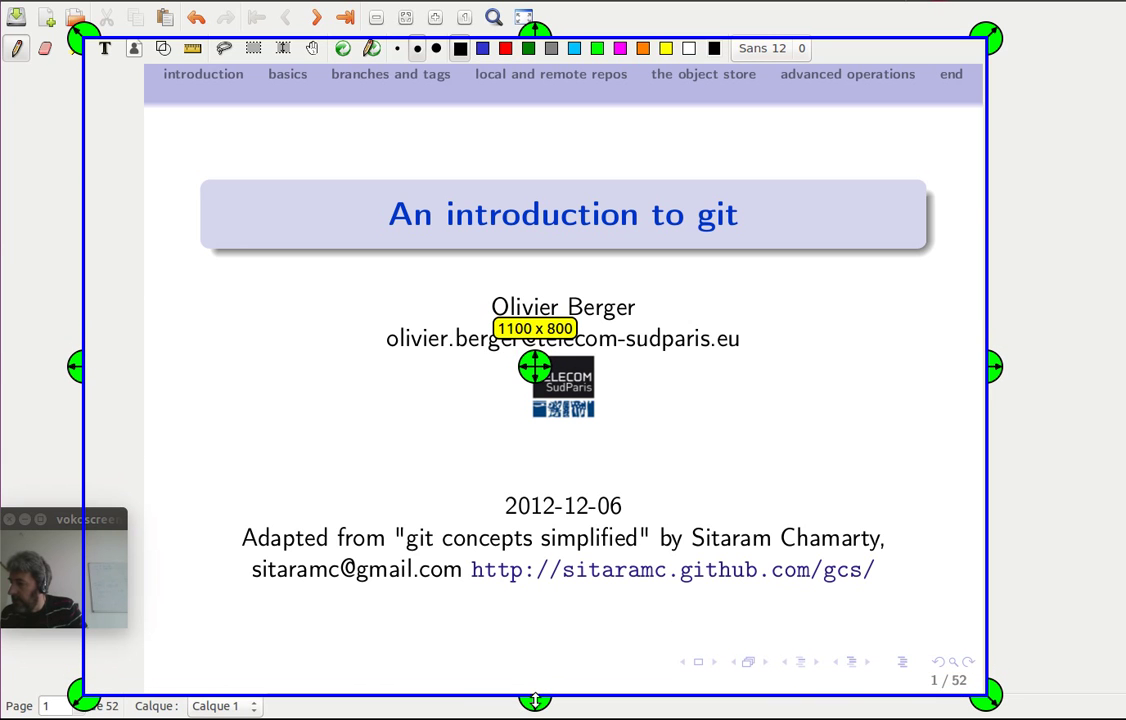
pyautogui.moveTo(535, 28); pyautogui.dragTo(529, 46)
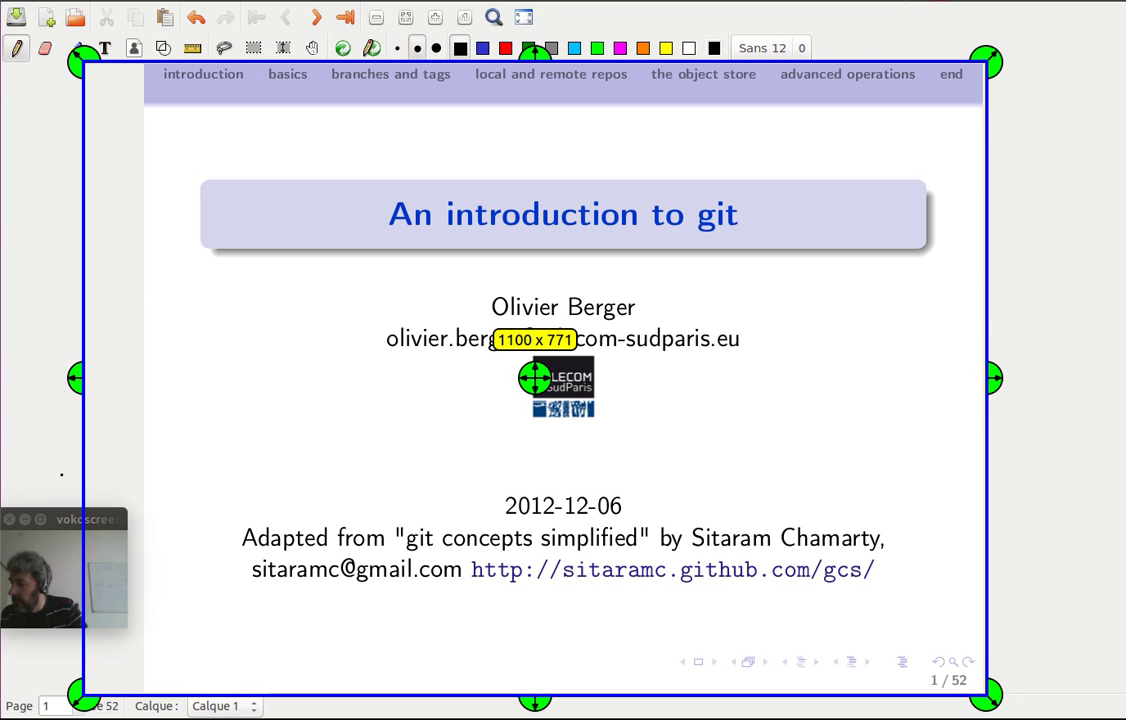
# Move the webcam preview into the capture frame's lower-left corner, set it to 160 x 120 and remove its border.
pyautogui.click(48, 516)
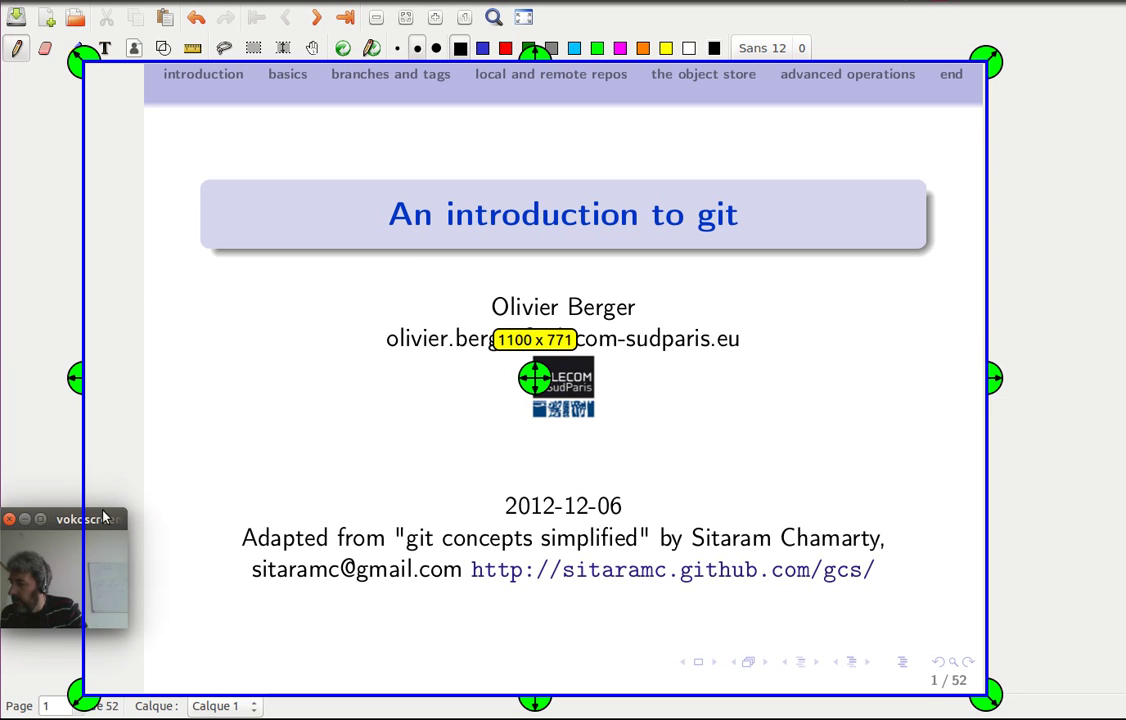
pyautogui.moveTo(61, 526); pyautogui.dragTo(158, 575)
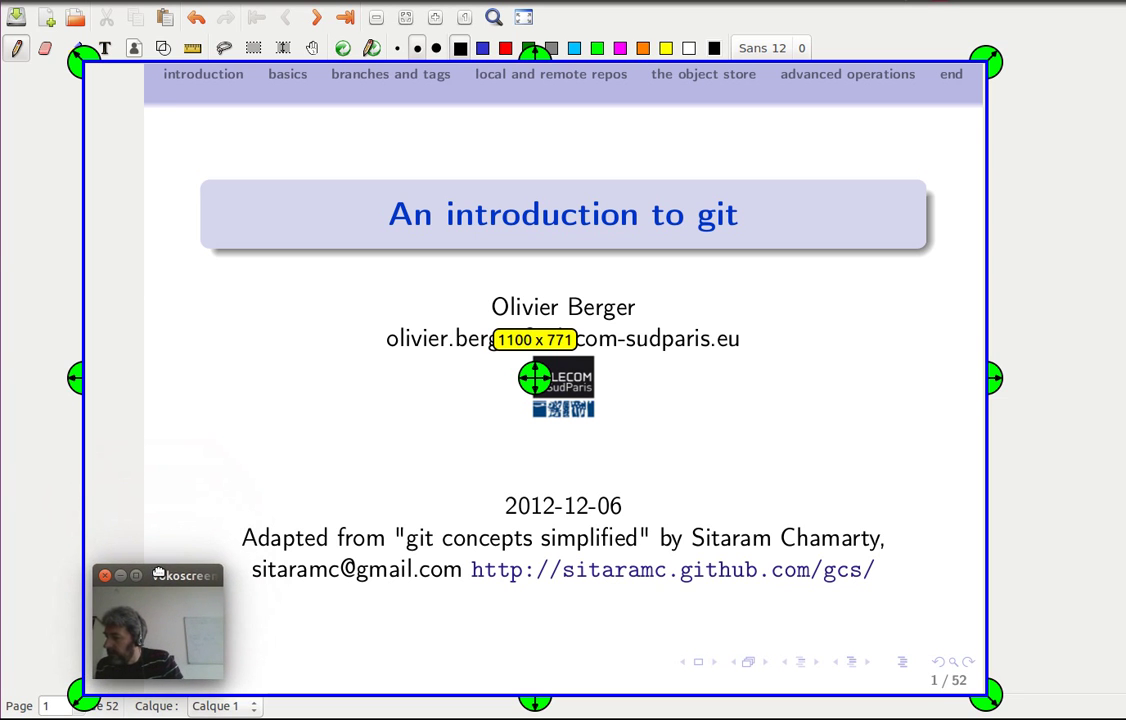
pyautogui.rightClick(158, 626)
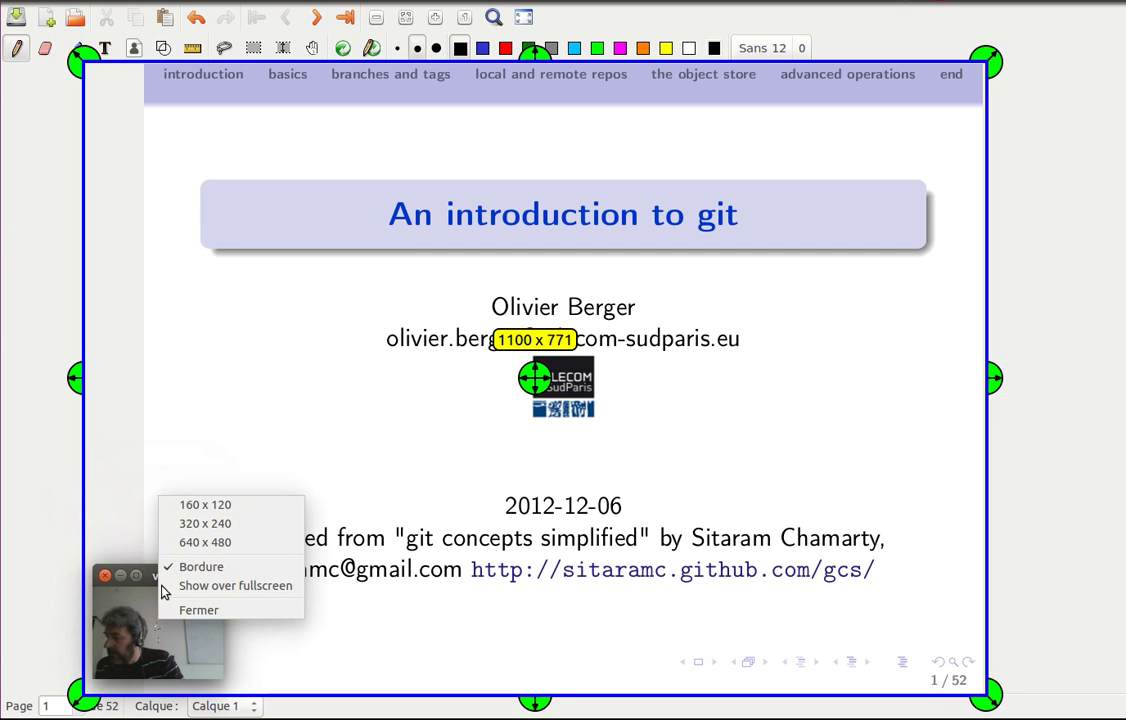
pyautogui.click(183, 503)
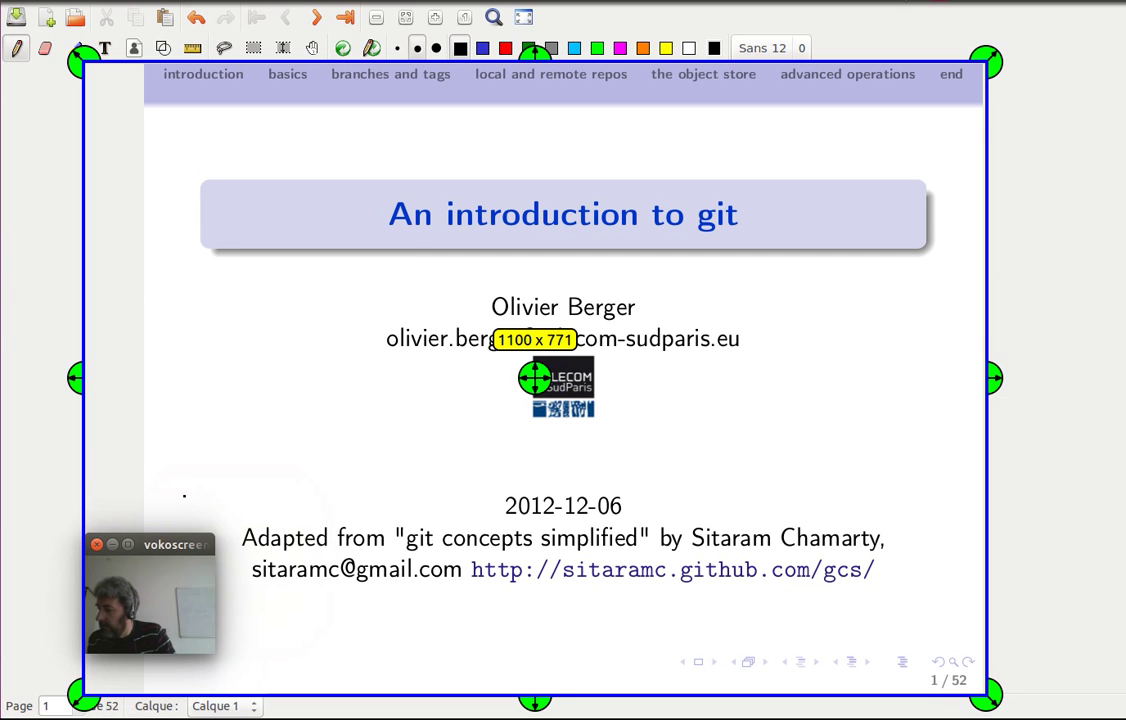
pyautogui.rightClick(166, 625)
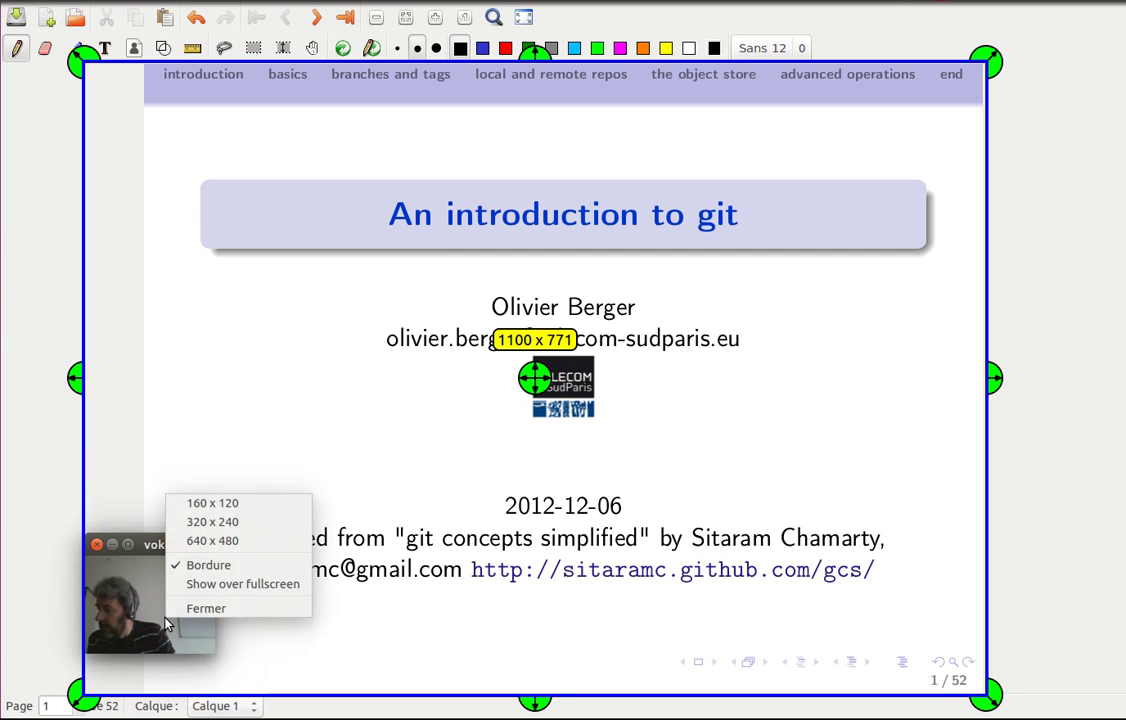
pyautogui.click(210, 565)
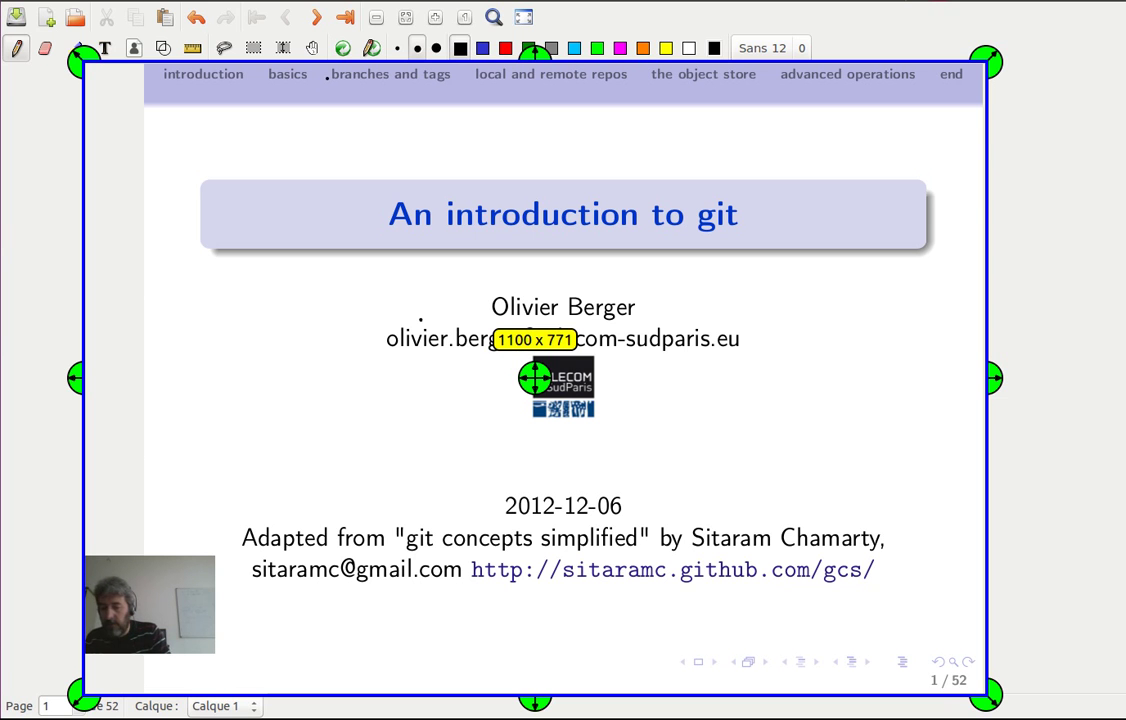
# Page through the presentation to slide 4, "GUI tools : gitk".
pyautogui.press('pagedown')
pyautogui.press('pagedown')
pyautogui.press('pagedown')
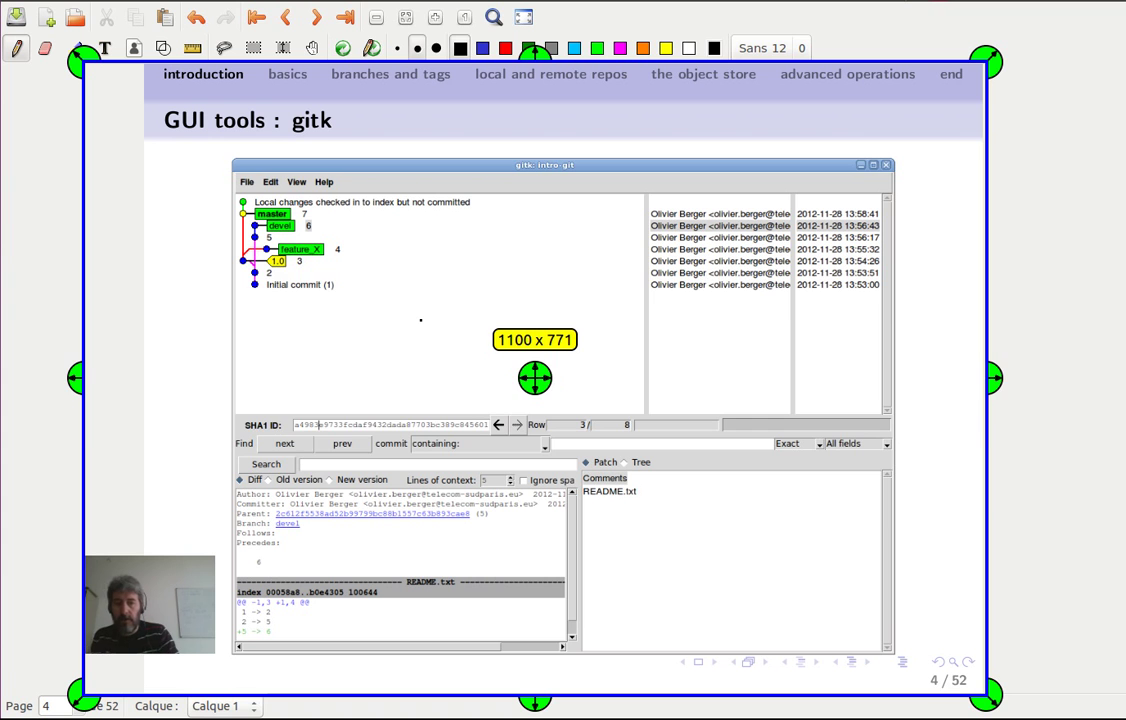
pyautogui.hotkey('alt', 'Tab')
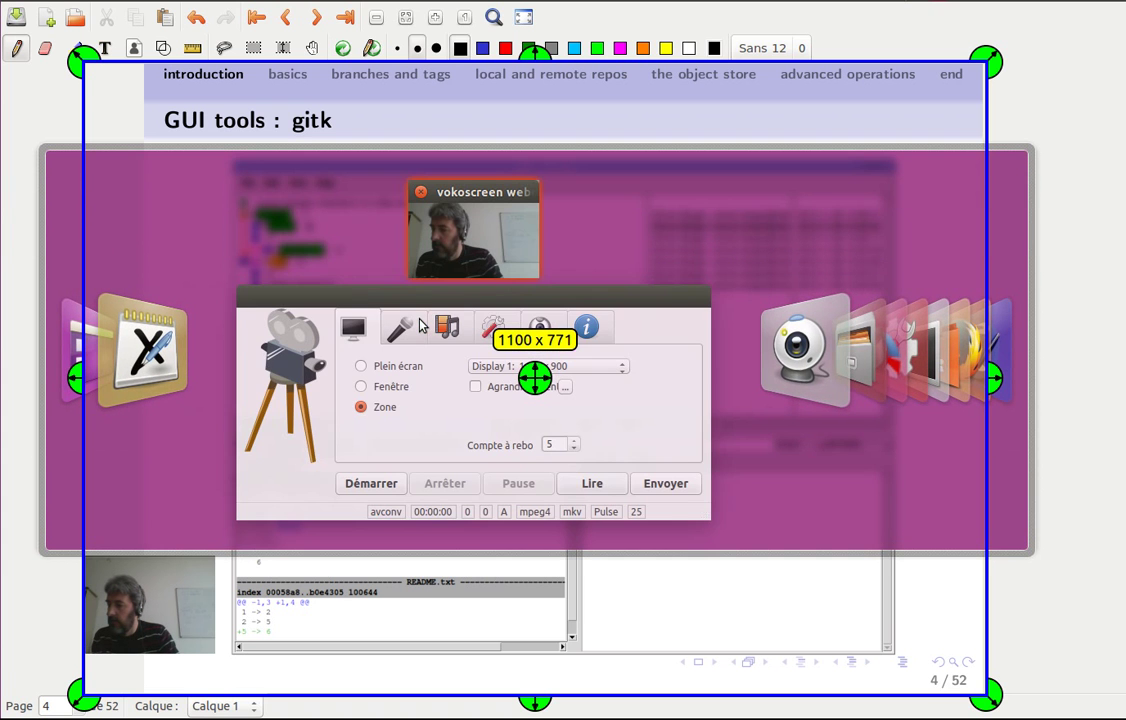
pyautogui.hotkey('alt', 'shift', 'Tab')
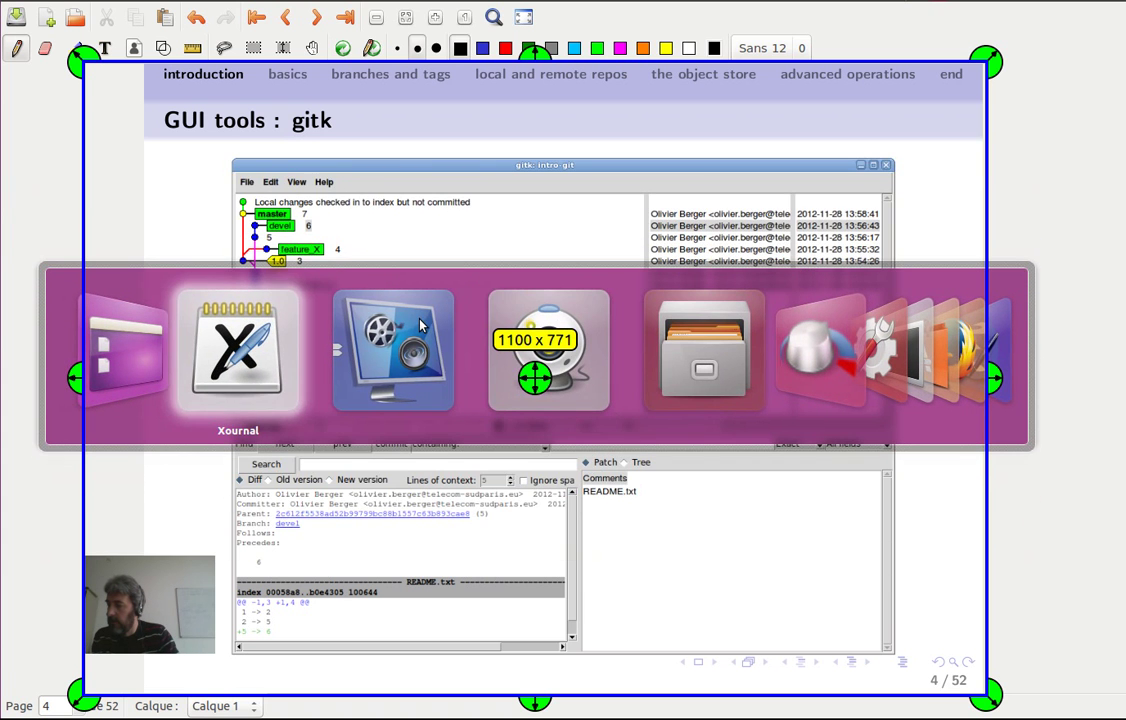
pyautogui.hotkey('alt', 'Tab')
pyautogui.press('Escape')
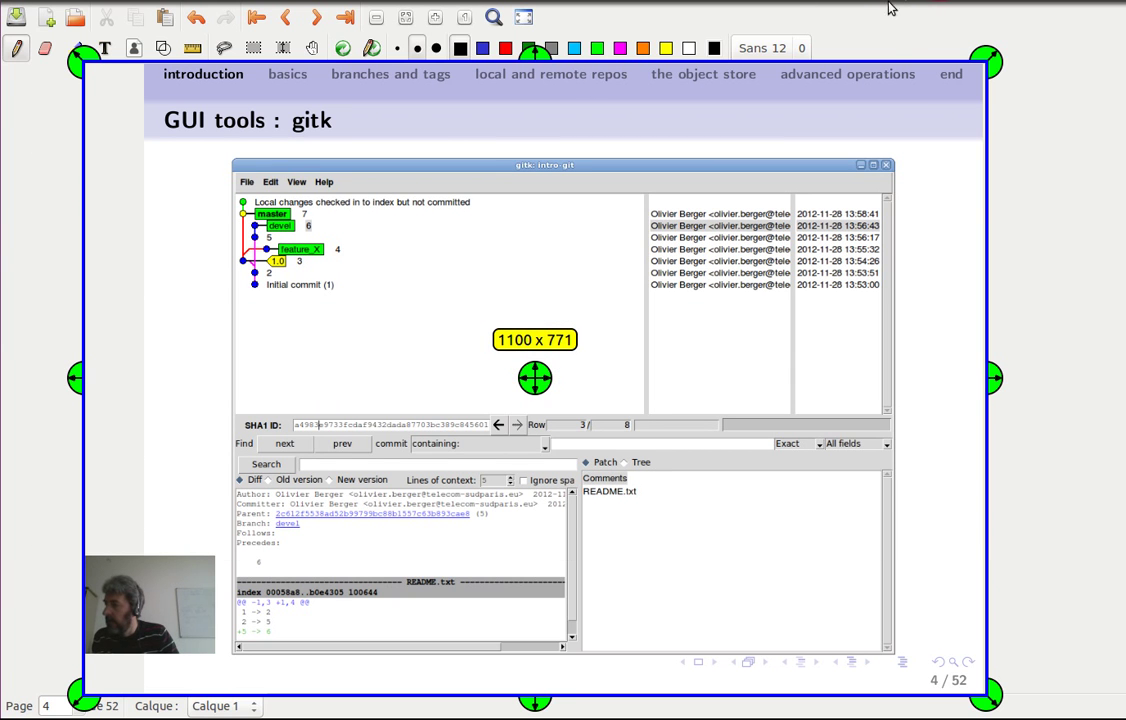
# Take Xournal out of full screen and make Meteor condenser microphone Stéréo analogique vokoscreen's only Pulse audio source.
pyautogui.press('F11')
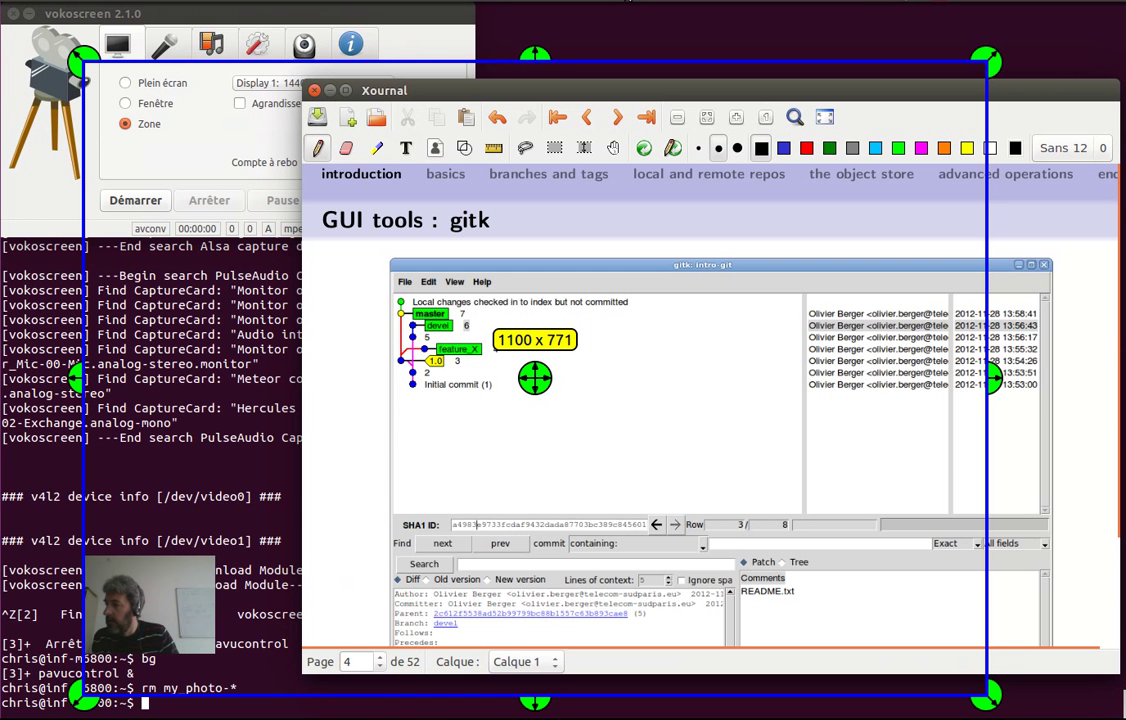
pyautogui.click(157, 24)
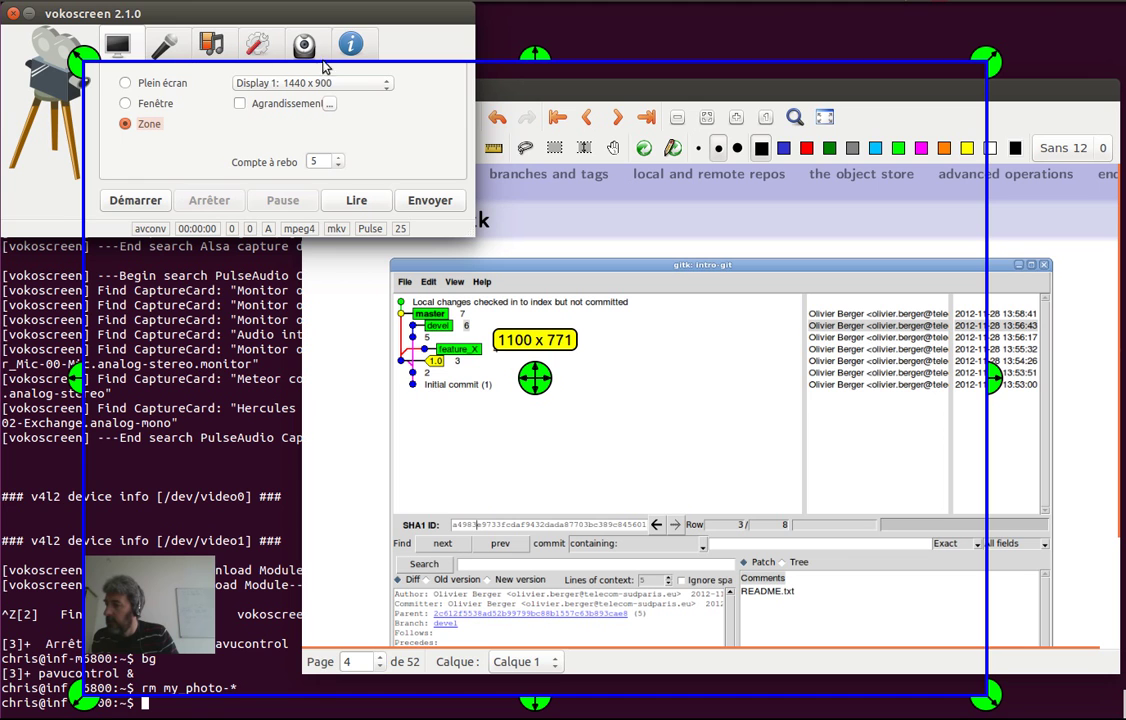
pyautogui.click(152, 33)
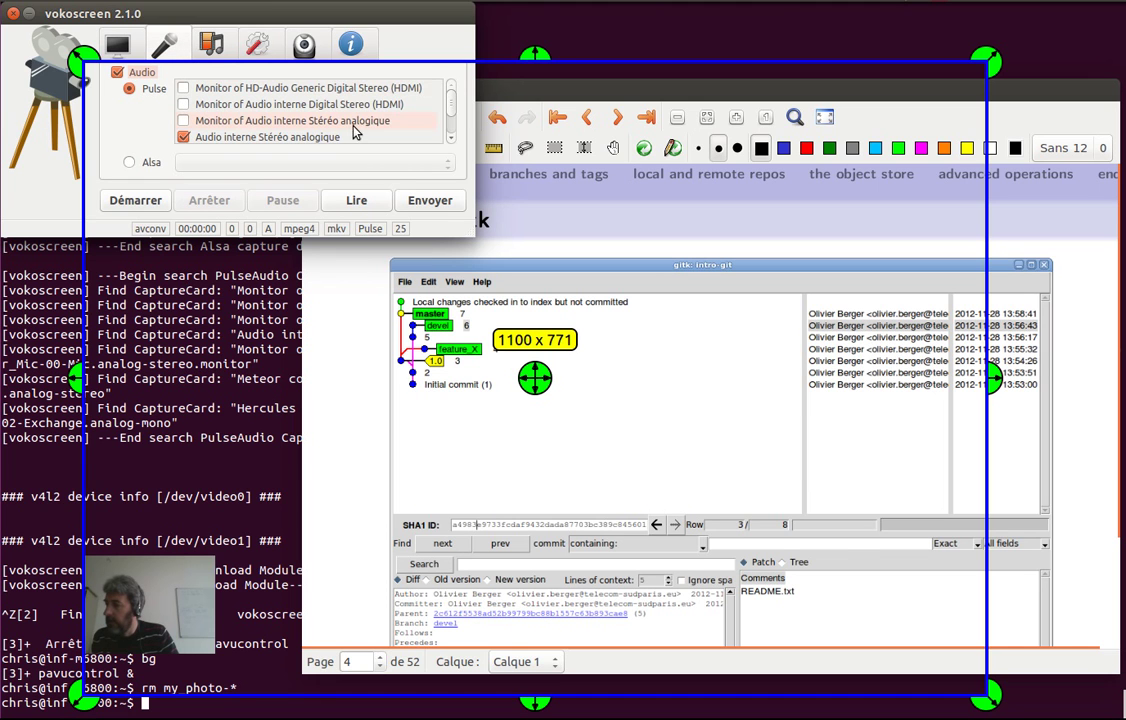
pyautogui.scroll(-2, 452, 133)
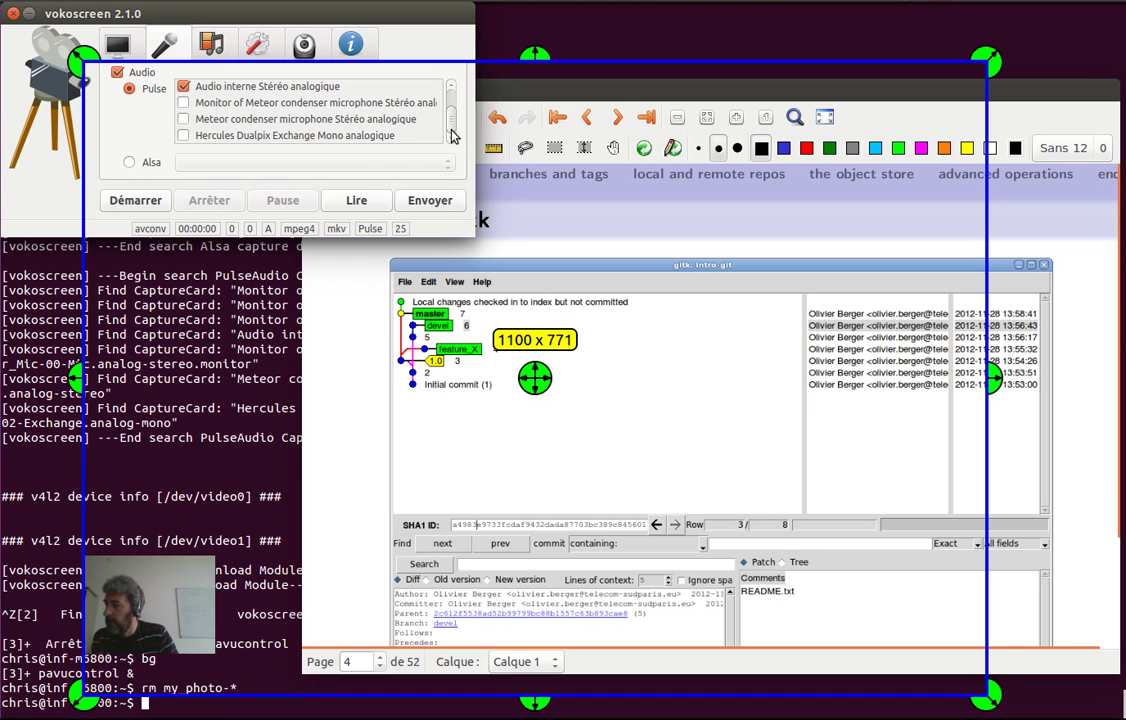
pyautogui.click(350, 118)
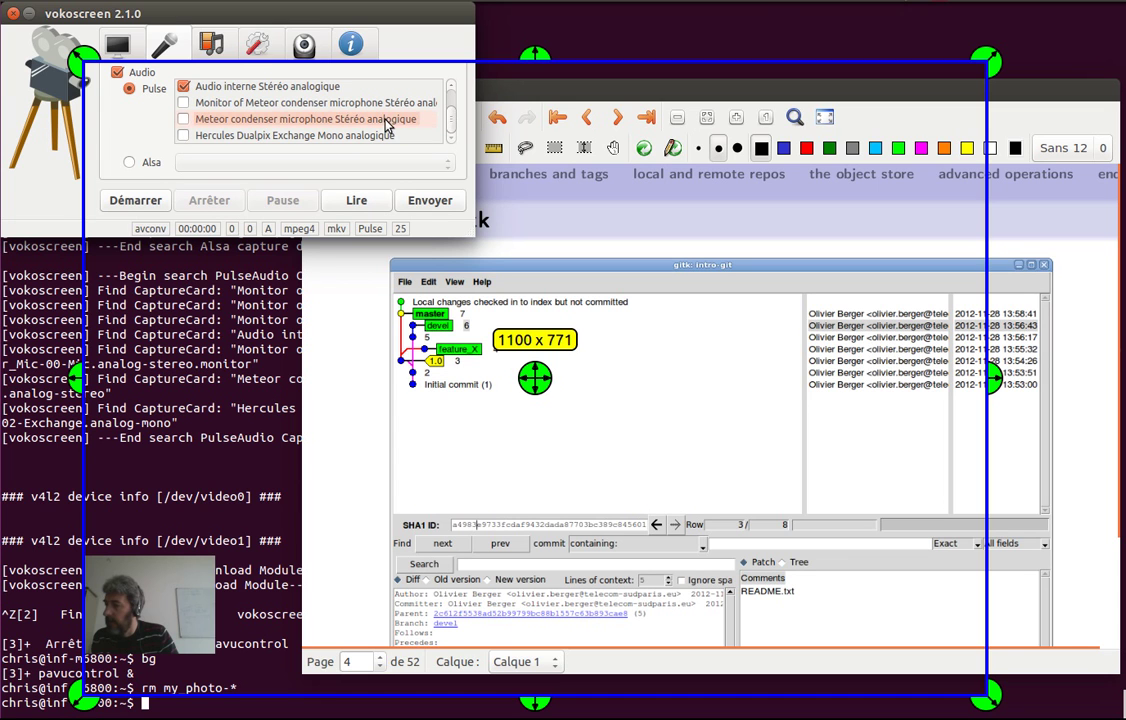
pyautogui.click(183, 87)
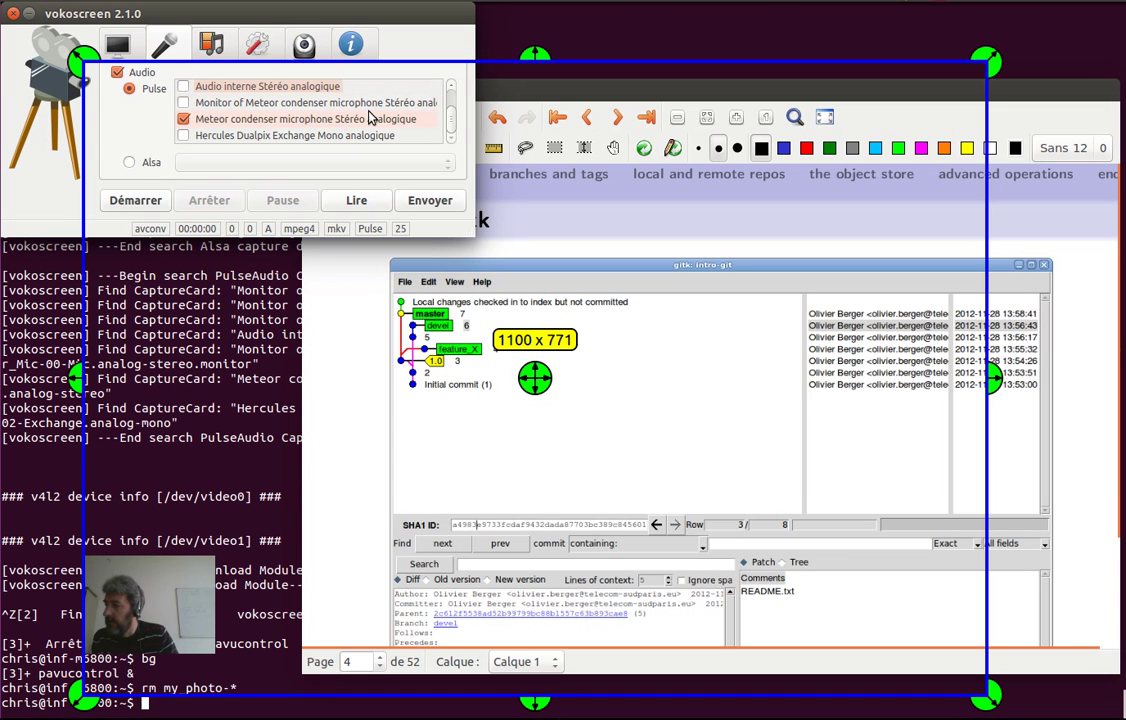
# Review vokoscreen's capture area, storage, video codec and audio source settings before recording.
pyautogui.click(108, 42)
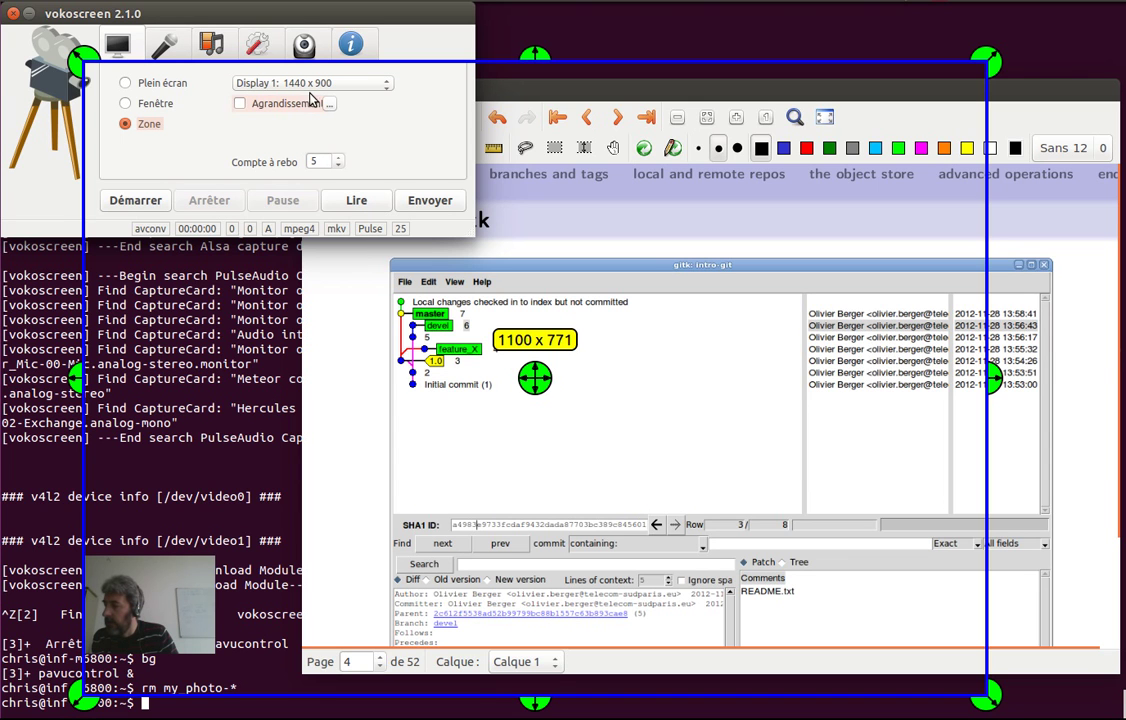
pyautogui.click(204, 48)
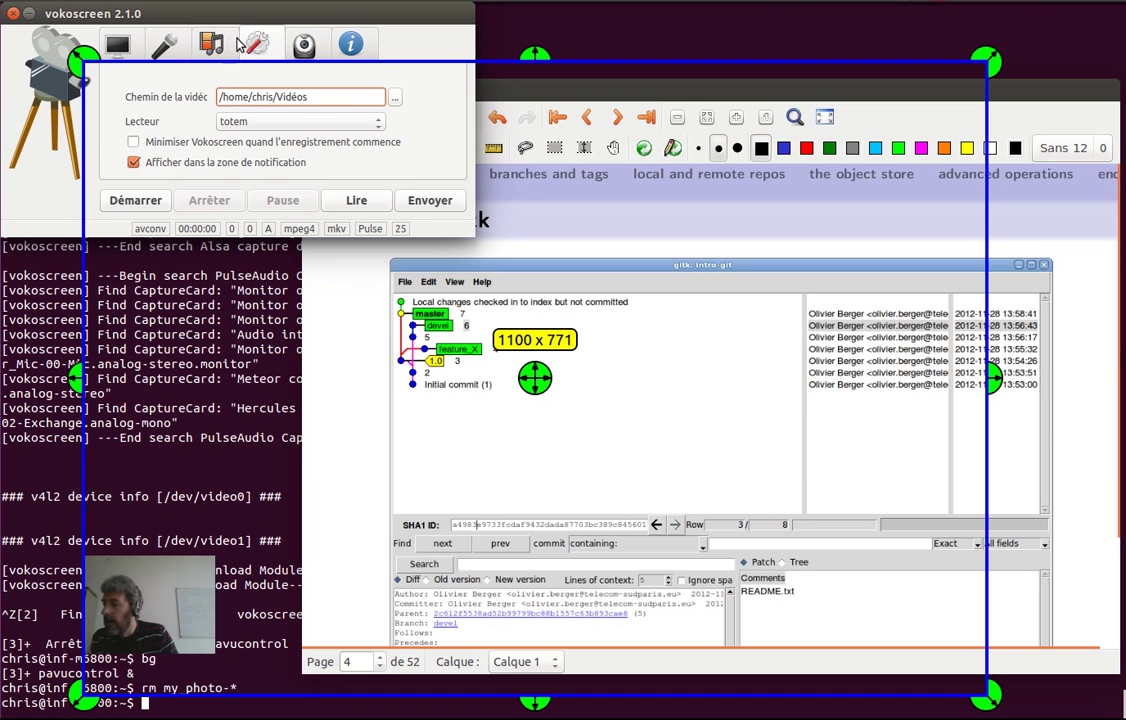
pyautogui.click(211, 42)
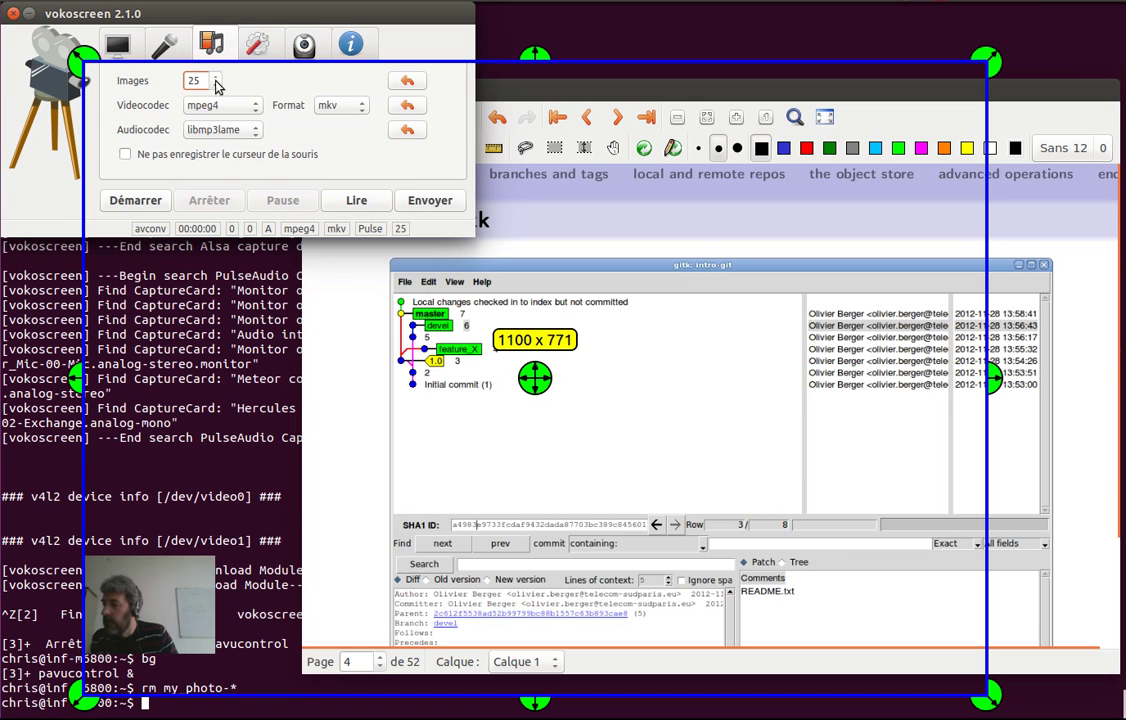
pyautogui.click(166, 42)
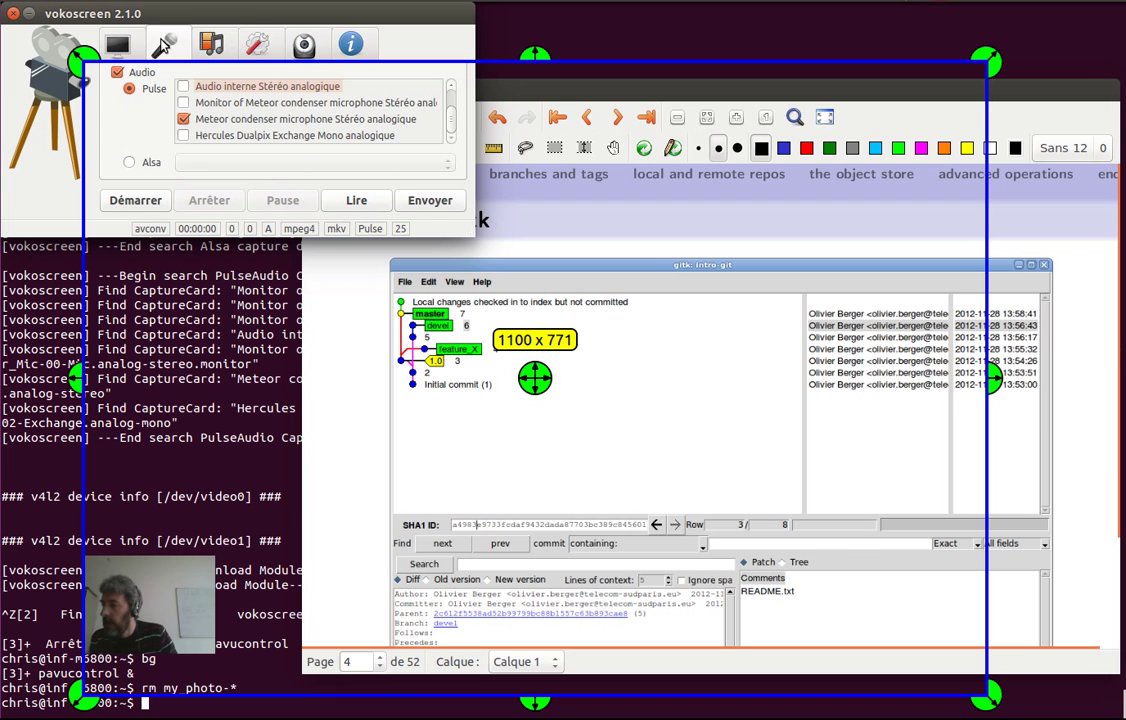
pyautogui.click(124, 42)
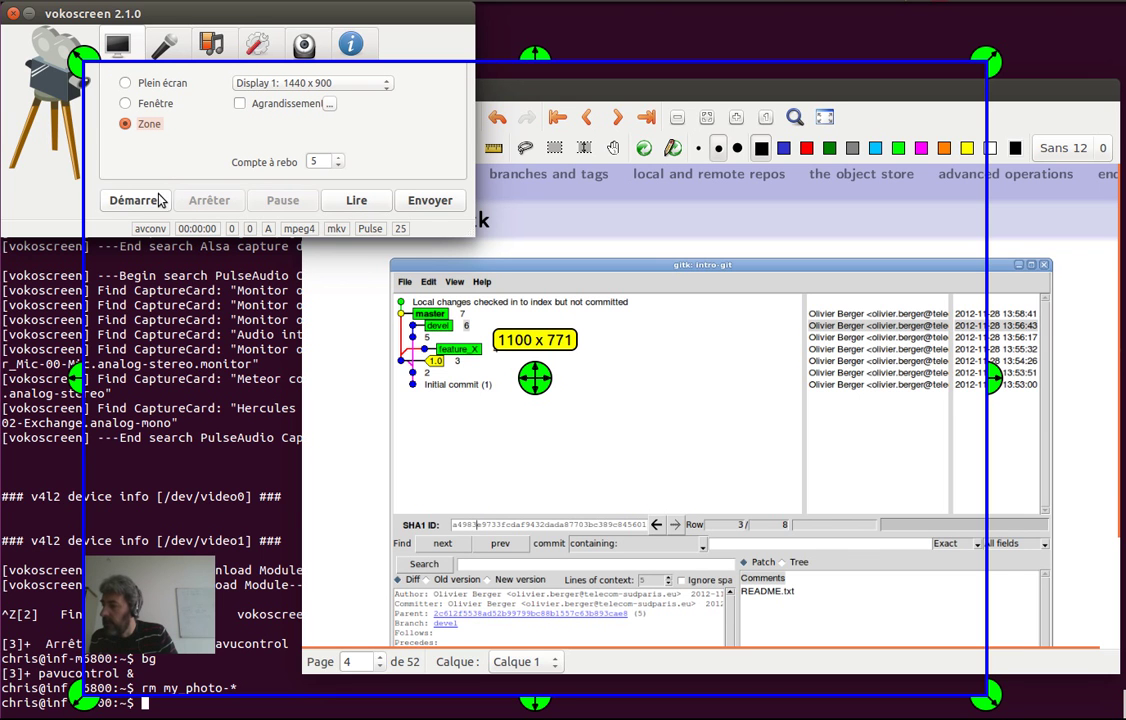
# Bring Xournal forward in full screen and look at the running screen recorder's stop and pause options.
pyautogui.click(503, 100)
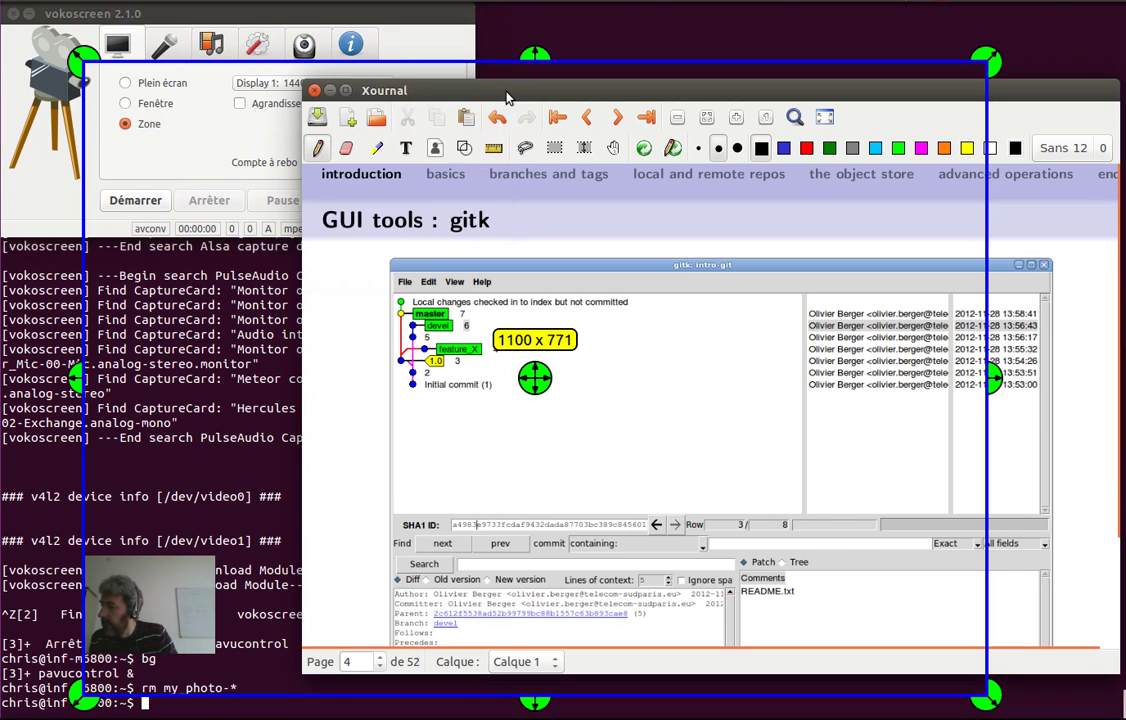
pyautogui.press('F11')
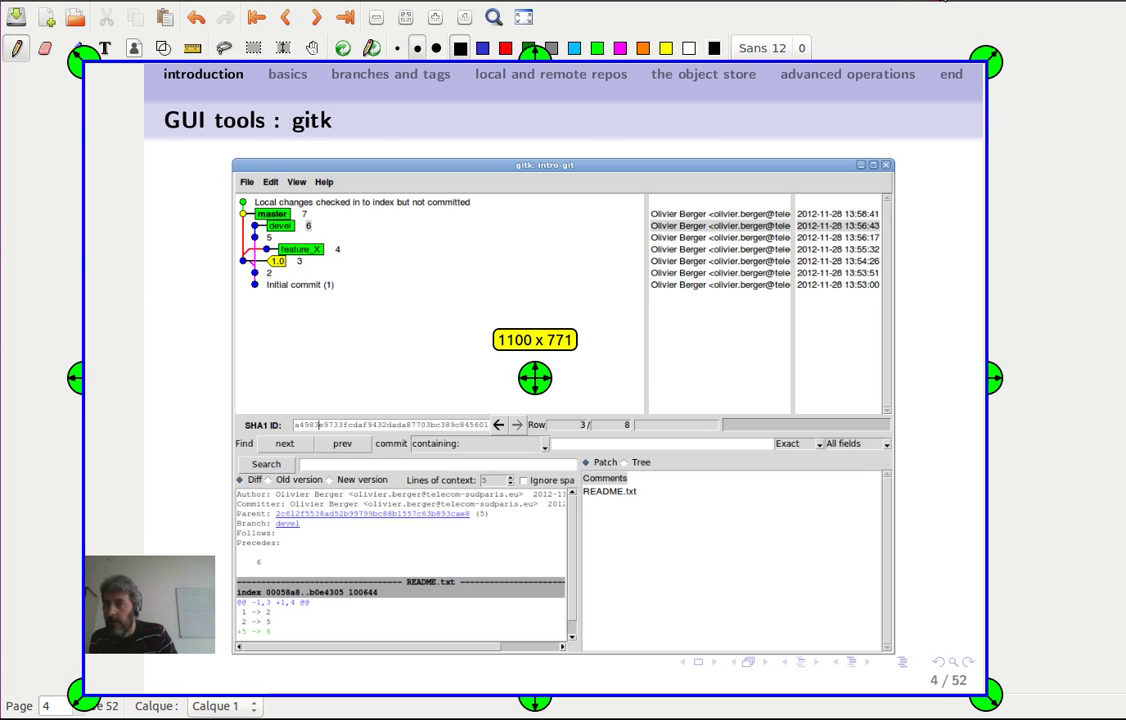
pyautogui.click(945, 1)
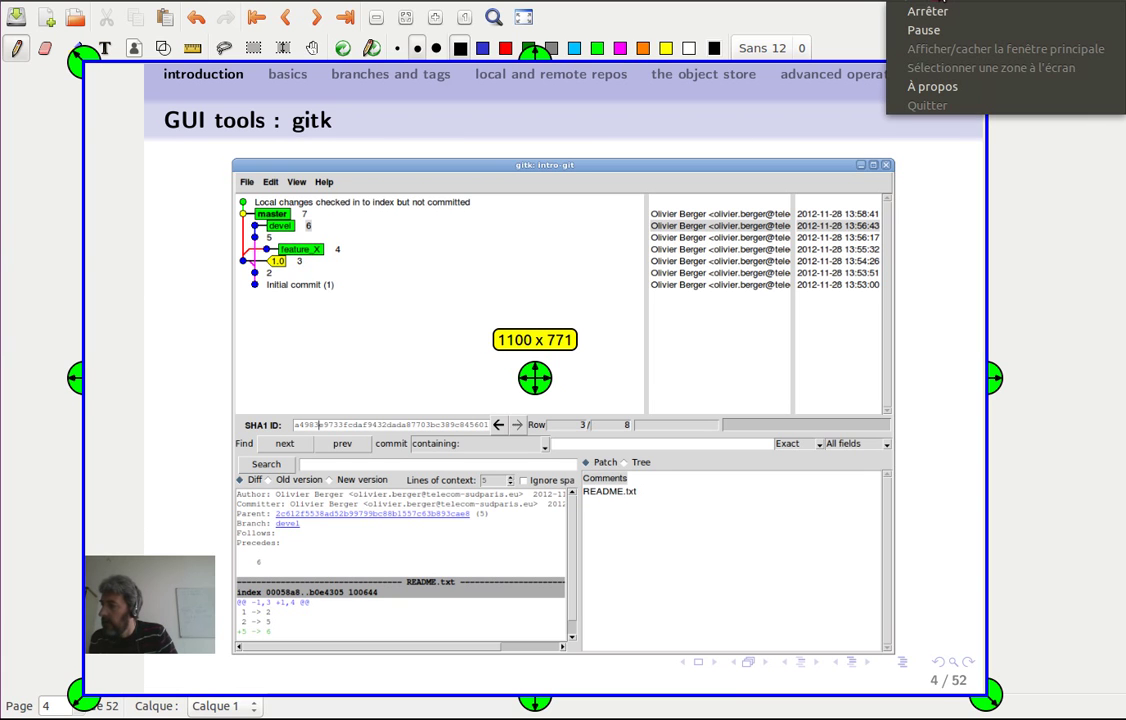
pyautogui.press('Escape')
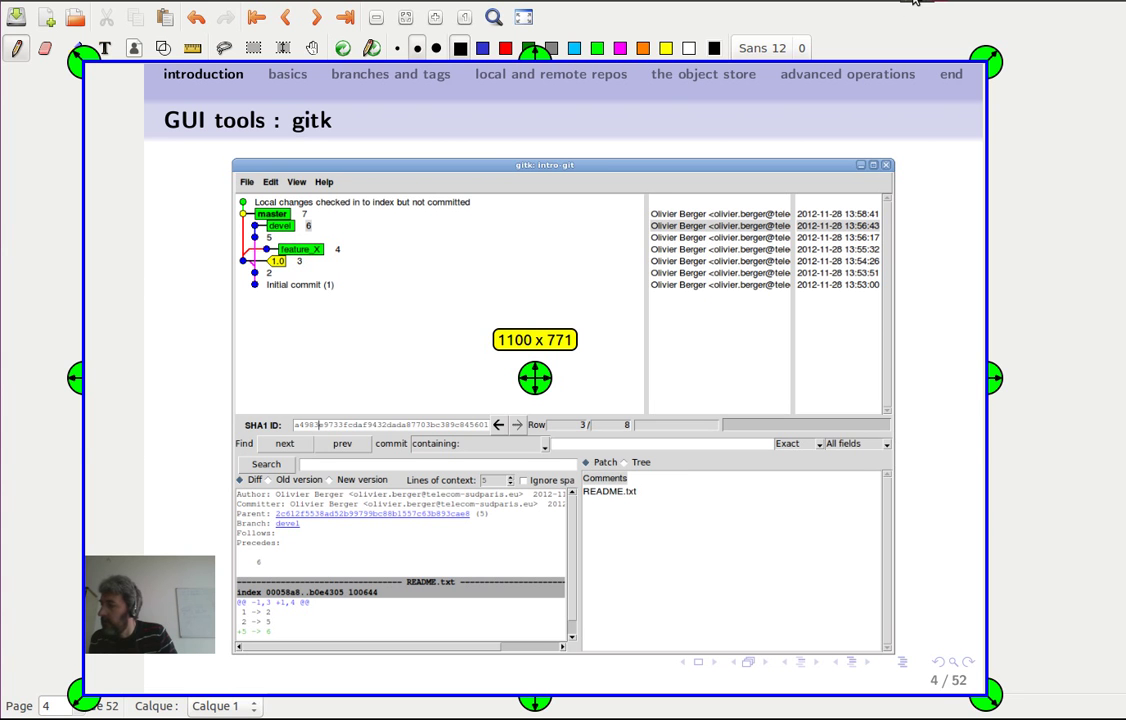
# Switch to vokoscreen, start recording the zone and return the Xournal presentation to its first slide.
pyautogui.hotkey('alt', 'Tab')
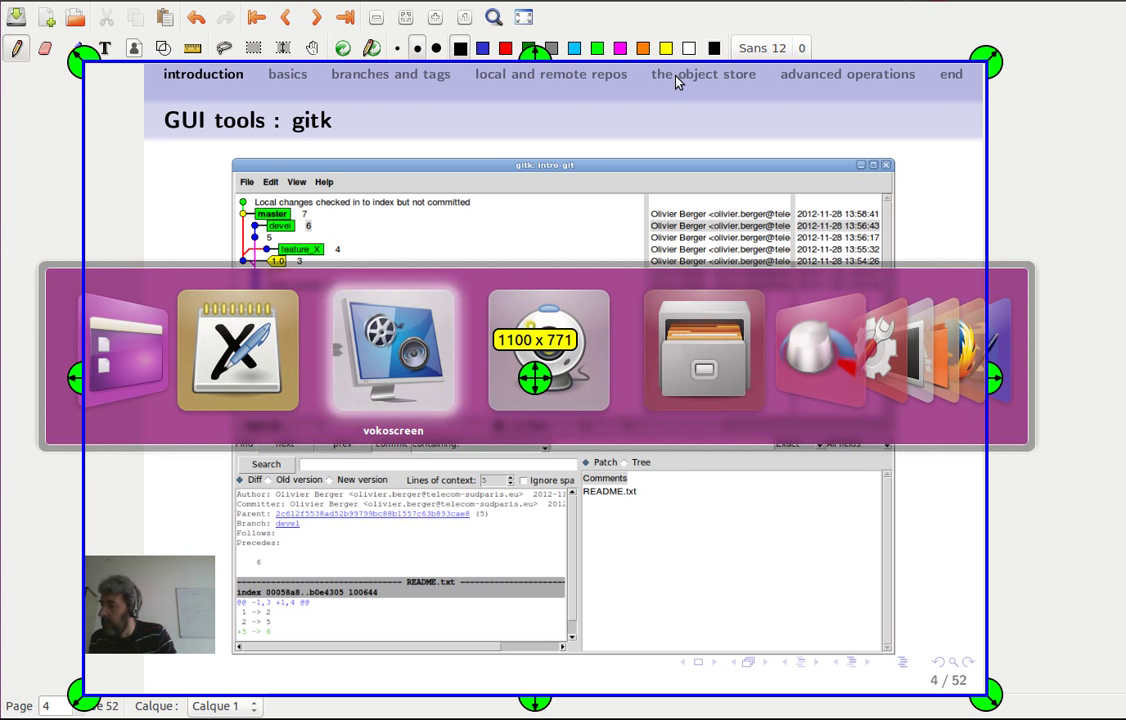
pyautogui.hotkey('alt', 'shift', 'Tab')
pyautogui.hotkey('alt', 'Tab')
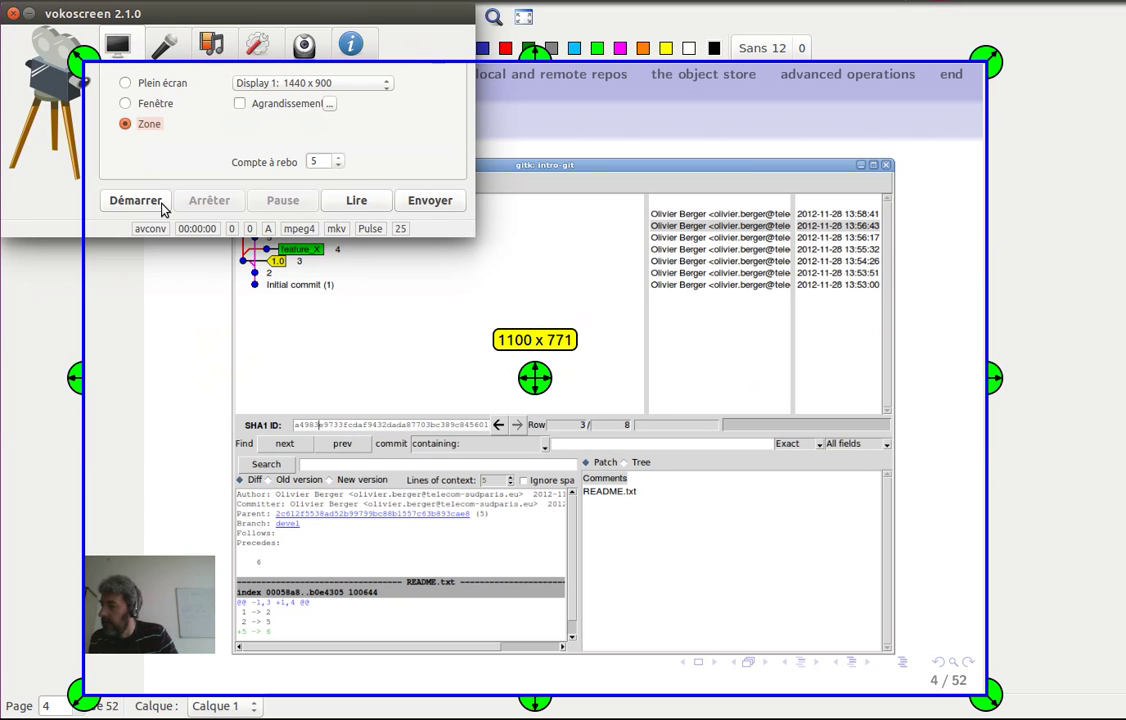
pyautogui.click(135, 201)
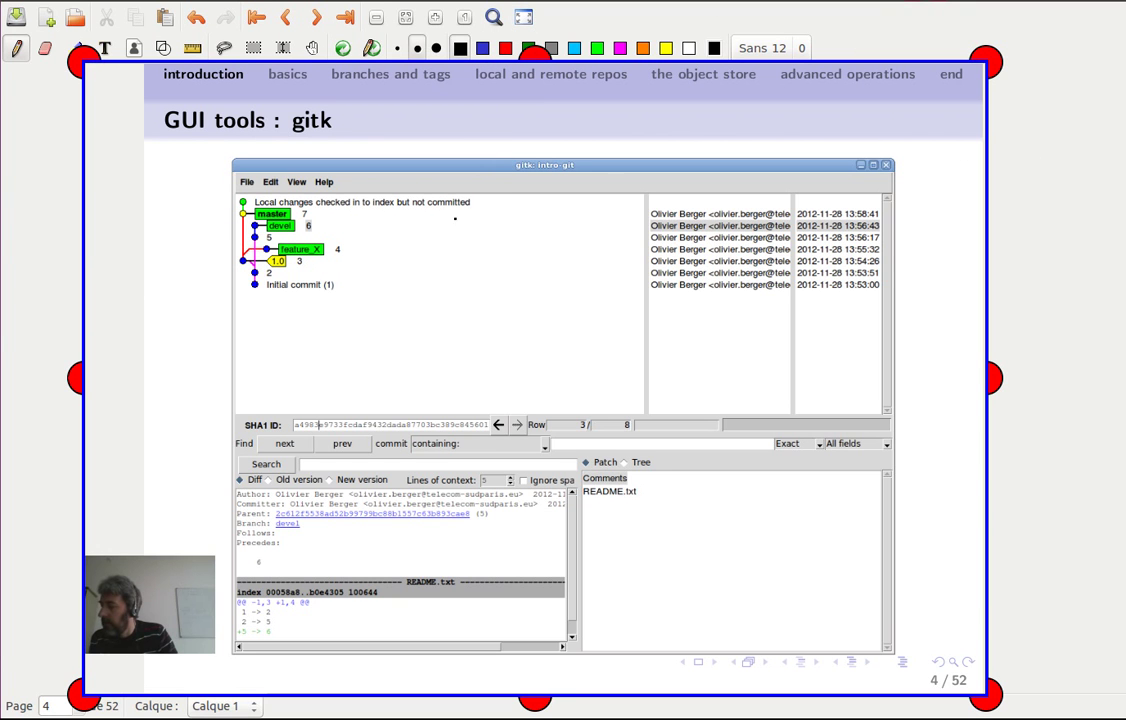
pyautogui.click(256, 20)
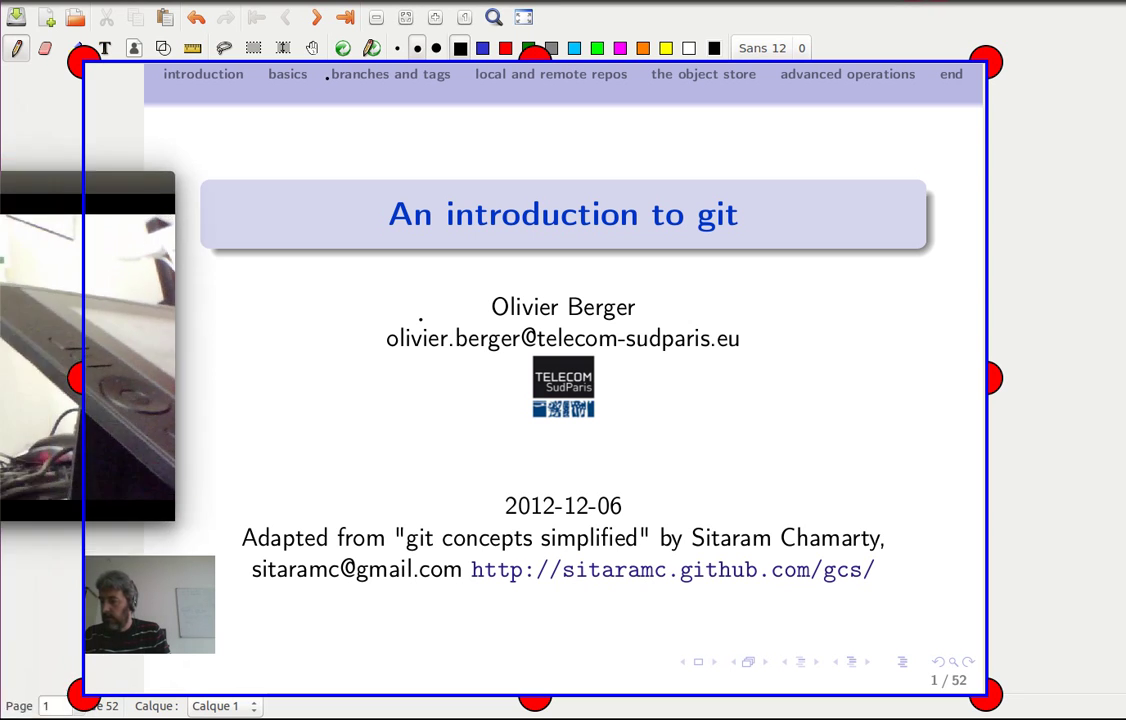
# Move the Guvcview window over the slide's upper-right area and draw a wavy pen stroke above the date.
pyautogui.moveTo(0, 85); pyautogui.dragTo(897, 34)
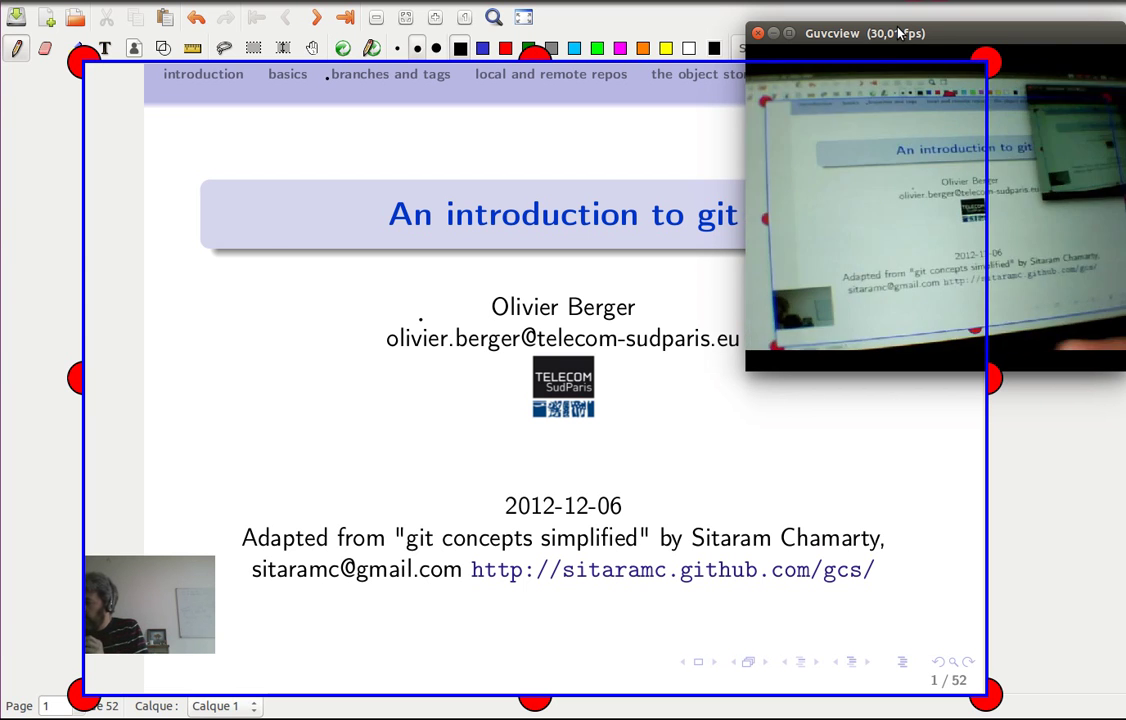
pyautogui.moveTo(631, 452)
pyautogui.mouseDown()
pyautogui.moveTo(628, 478)
pyautogui.moveTo(708, 480)
pyautogui.moveTo(765, 453)
pyautogui.mouseUp()
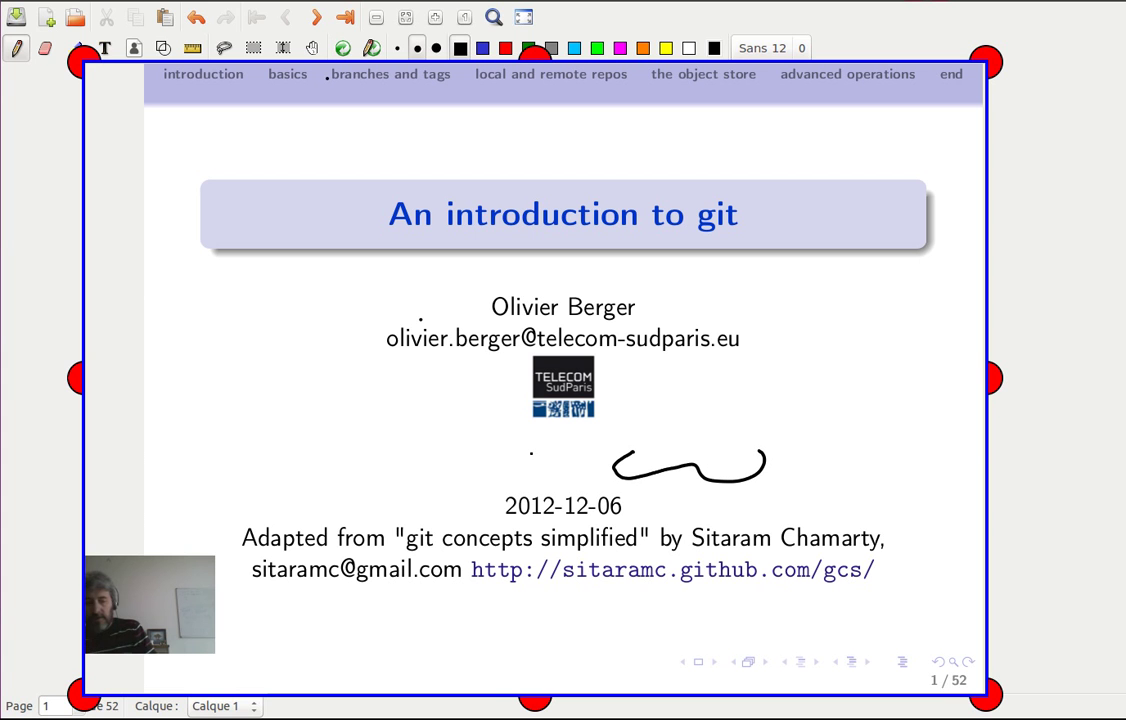
# Bring Guvcview back to the front, keep it always in the foreground and return to the slide in Xournal.
pyautogui.hotkey('alt', 'Tab')
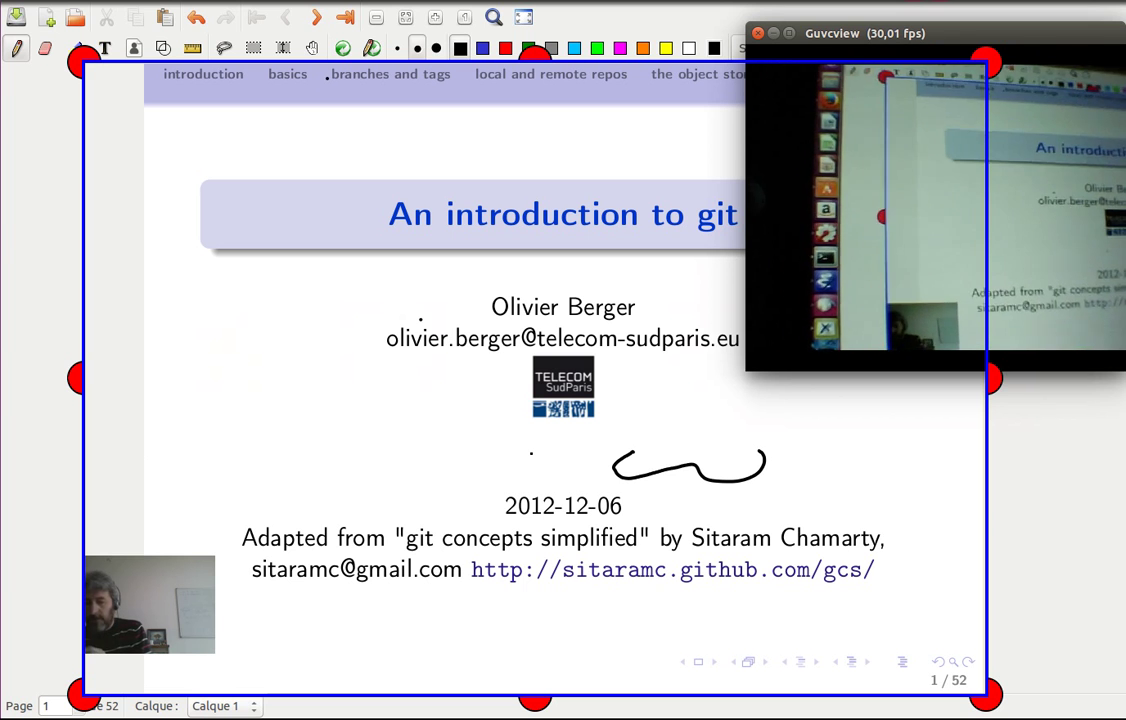
pyautogui.rightClick(1016, 36)
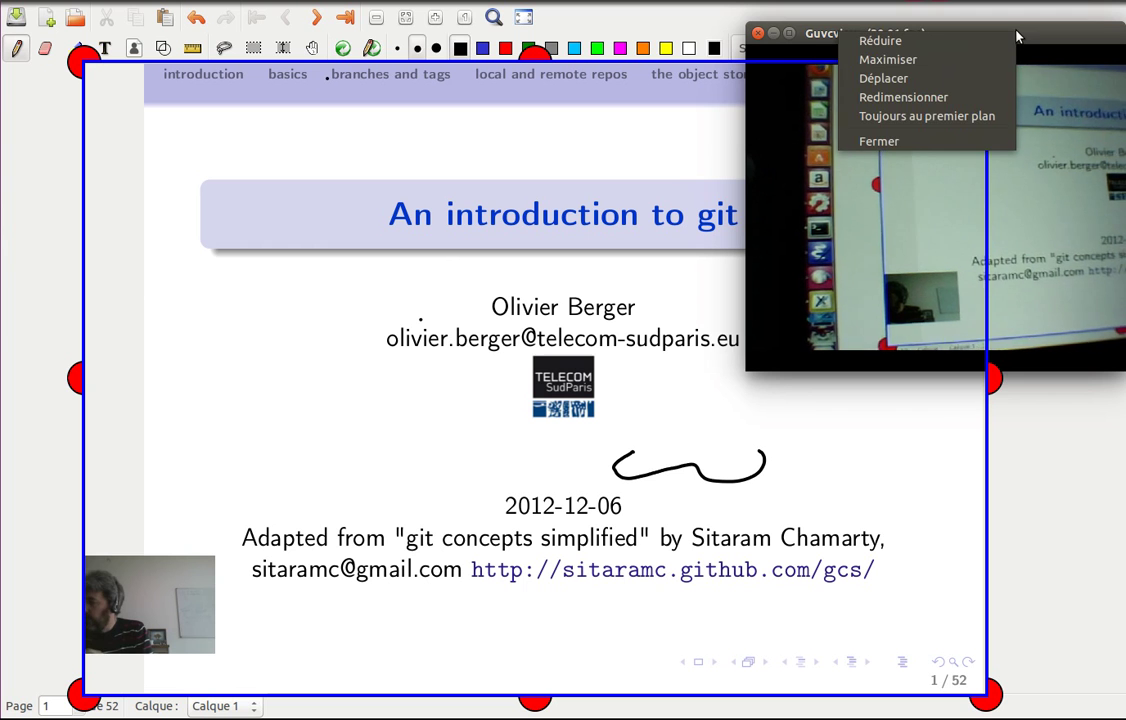
pyautogui.click(953, 118)
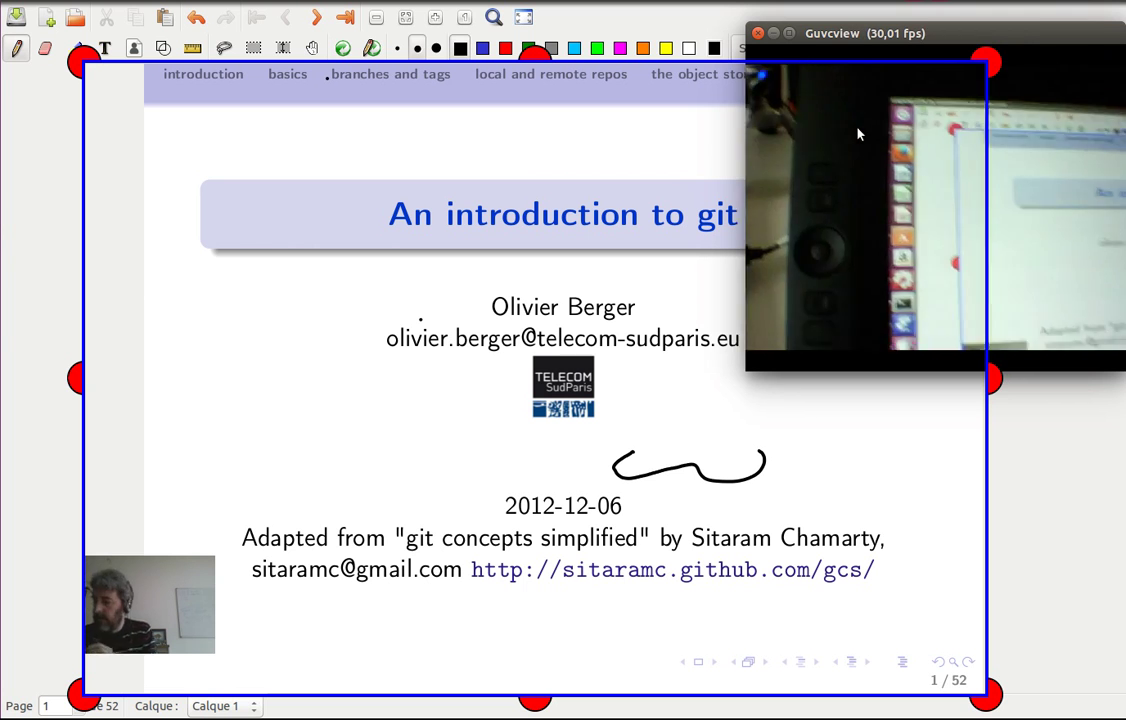
pyautogui.click(932, 530)
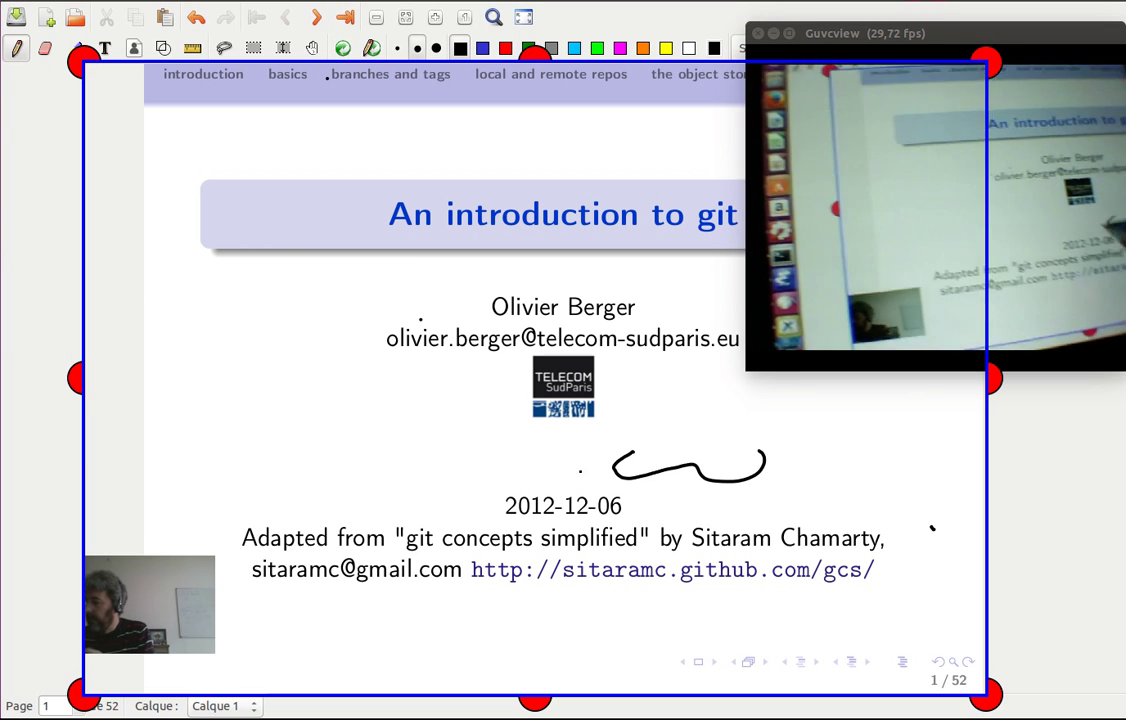
# Circle the TELECOM SudParis logo with the pen and highlight the author's name and the word "Adapted" in yellow.
pyautogui.moveTo(630, 372)
pyautogui.mouseDown()
pyautogui.moveTo(627, 361)
pyautogui.moveTo(525, 412)
pyautogui.moveTo(601, 400)
pyautogui.mouseUp()
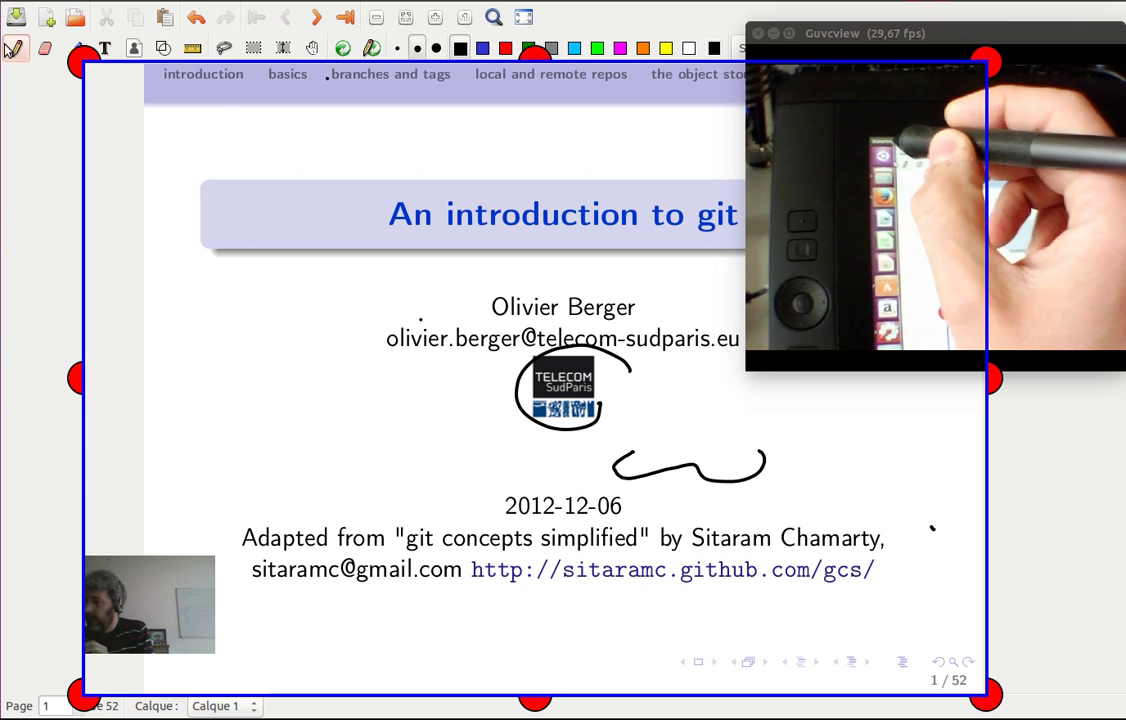
pyautogui.click(77, 48)
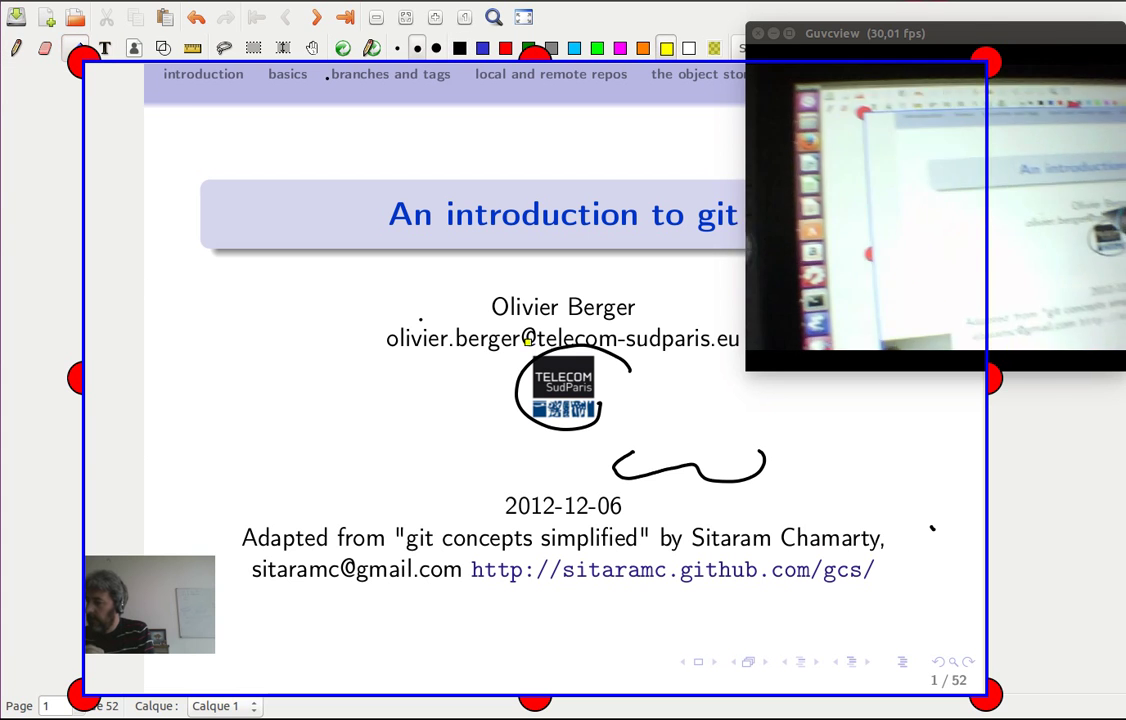
pyautogui.moveTo(479, 310); pyautogui.dragTo(645, 311)
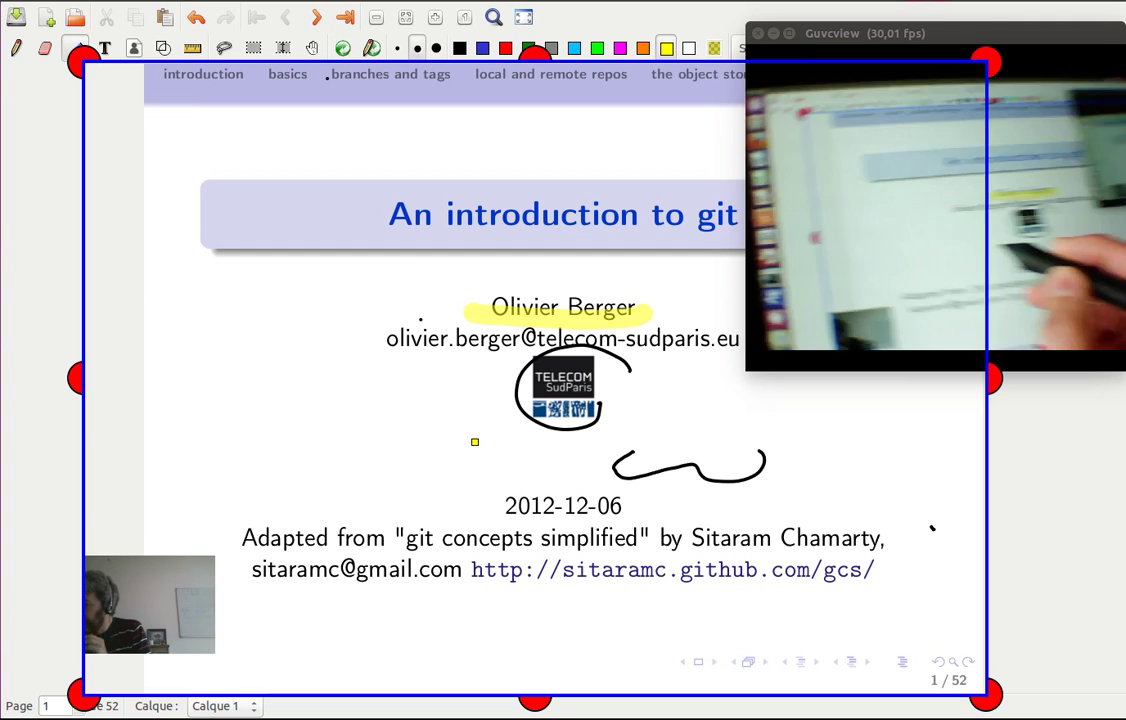
pyautogui.moveTo(244, 537); pyautogui.dragTo(313, 537)
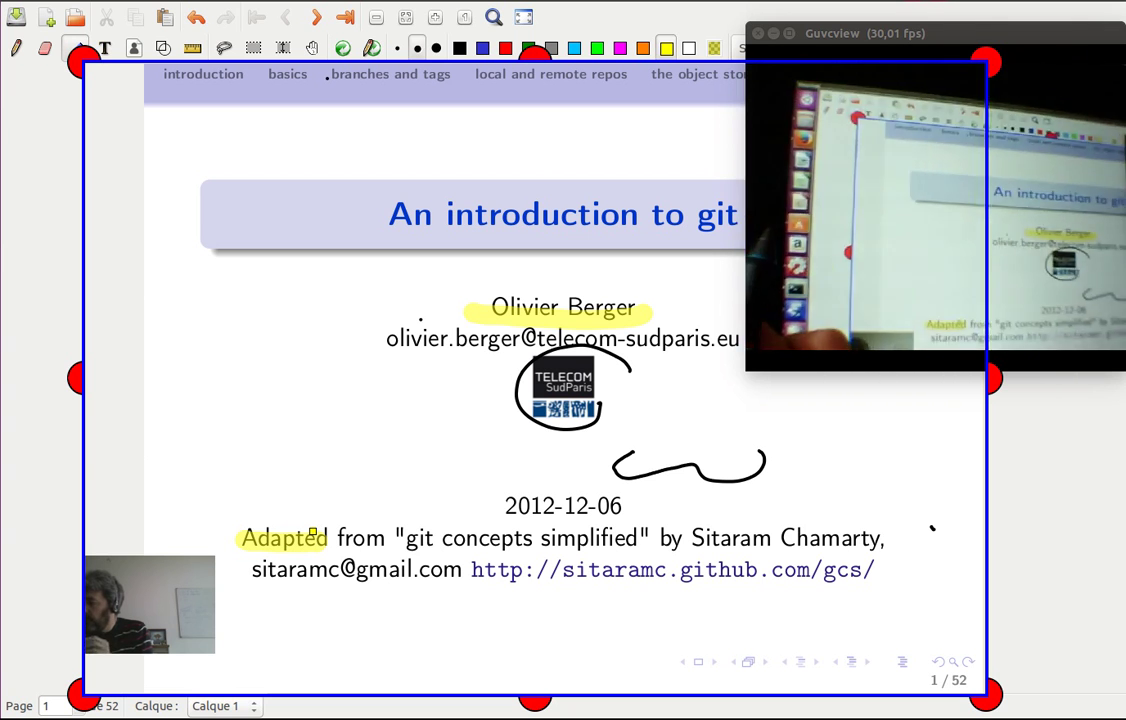
# Advance the presentation to slide 3, "constructing a graph of commits".
pyautogui.press('pagedown')
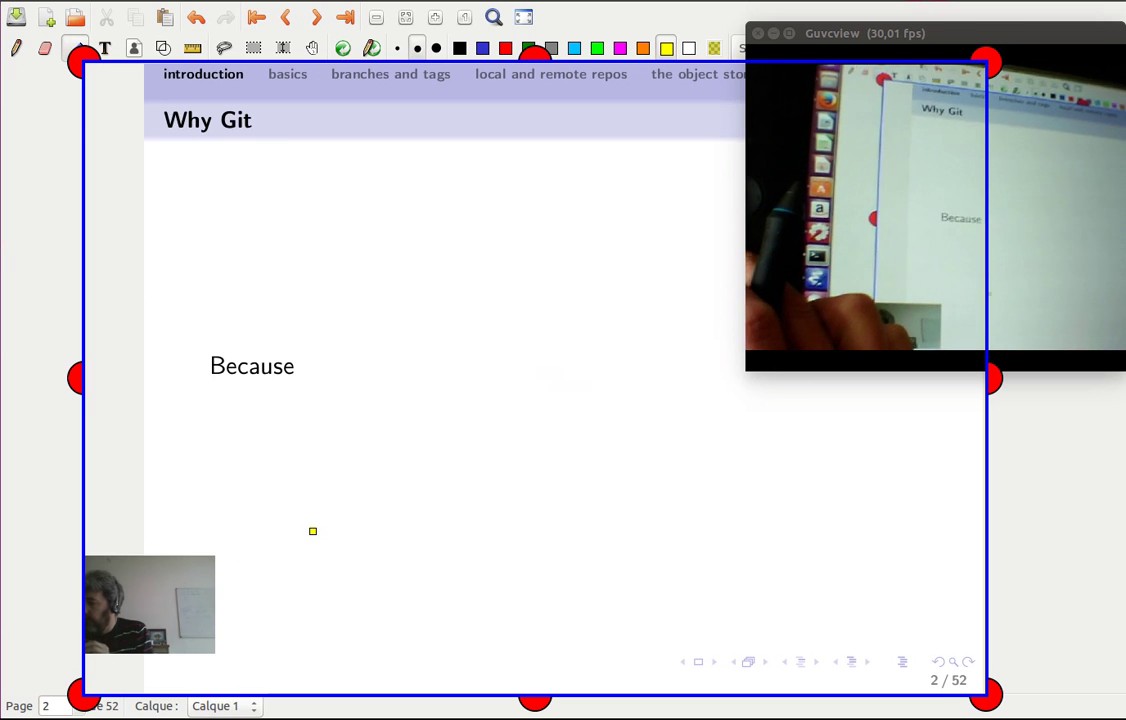
pyautogui.press('pagedown')
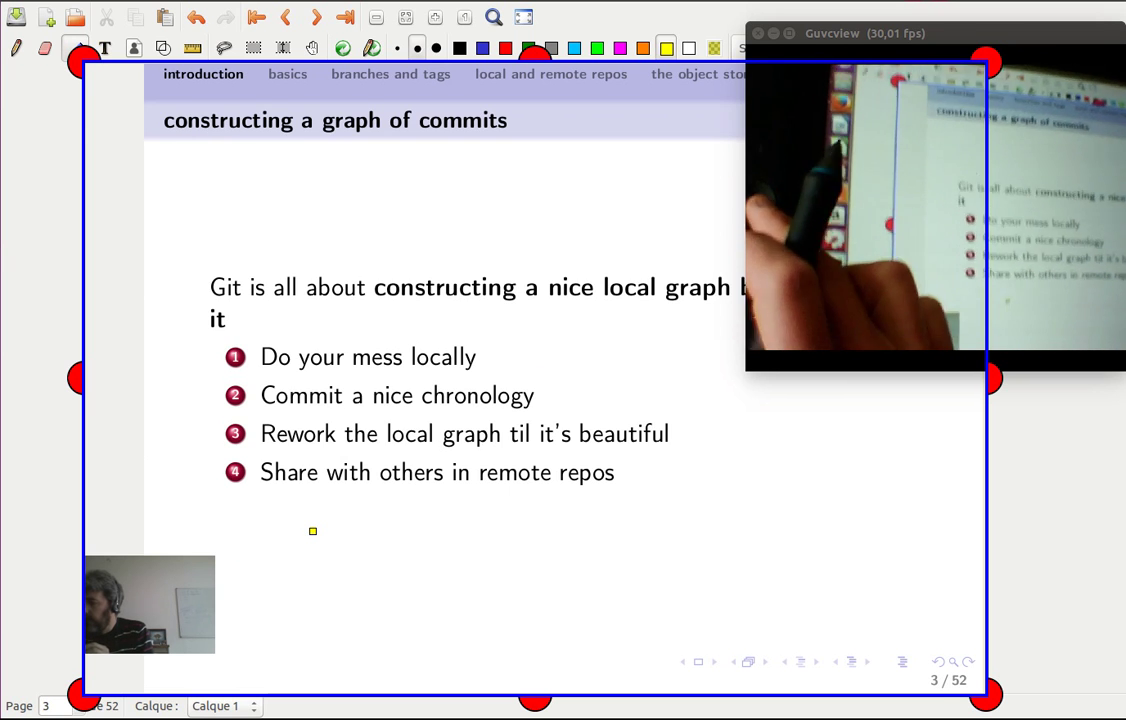
# Go back to slide 2, "Why Git", and return to slide 3, "constructing a graph of commits".
pyautogui.press('pageup')
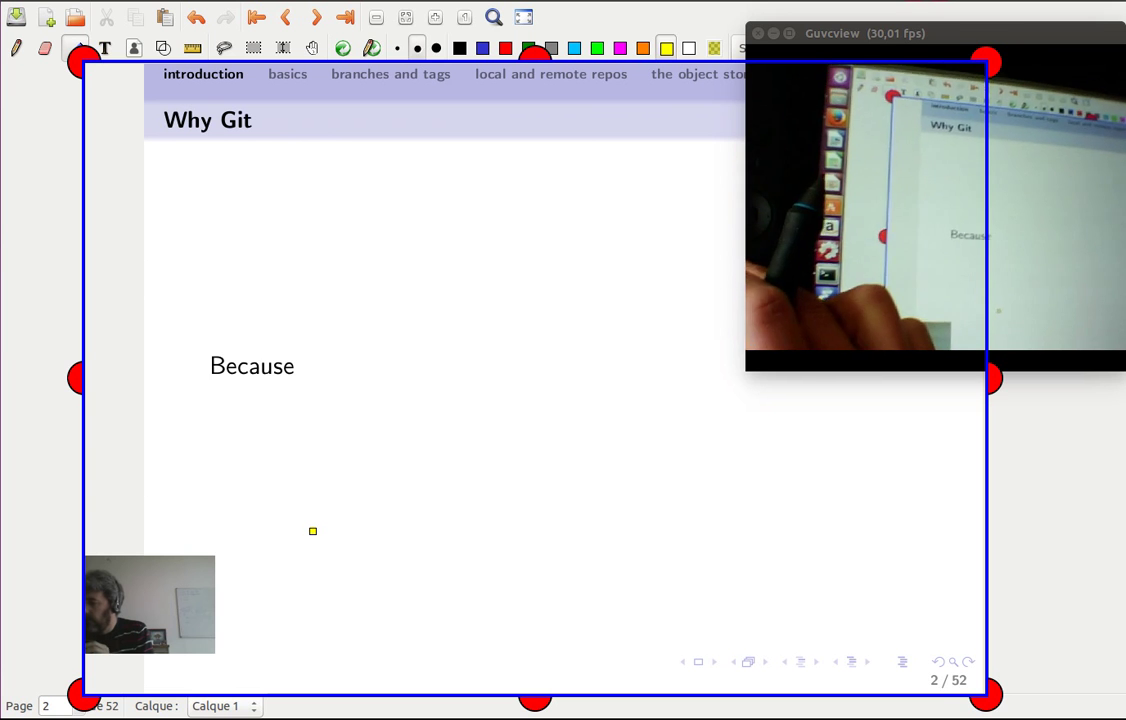
pyautogui.press('pagedown')
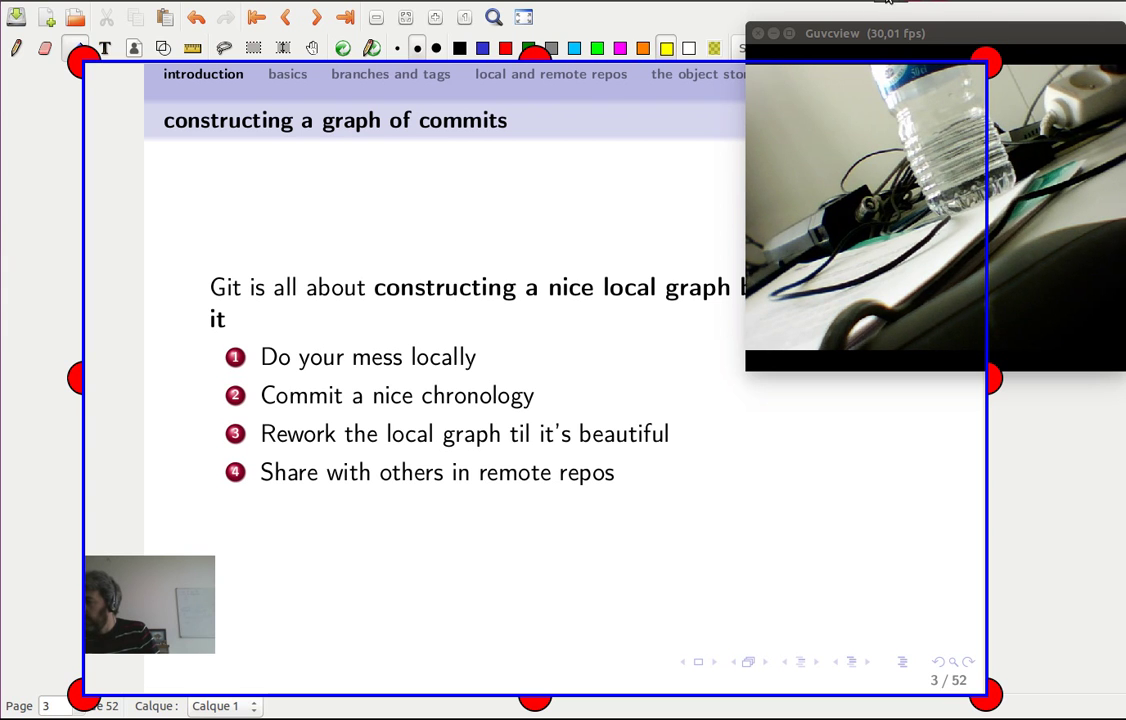
# Switch to vokoscreen and stop the running zone recording.
pyautogui.hotkey('alt', 'Tab')
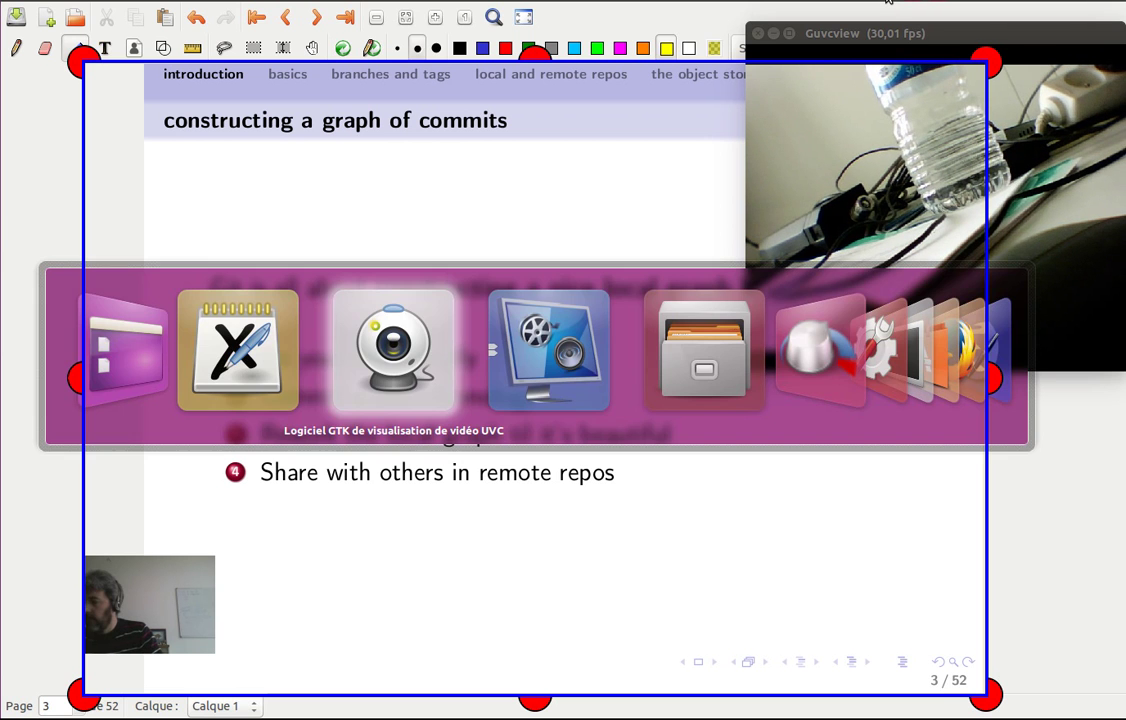
pyautogui.hotkey('alt', 'Tab')
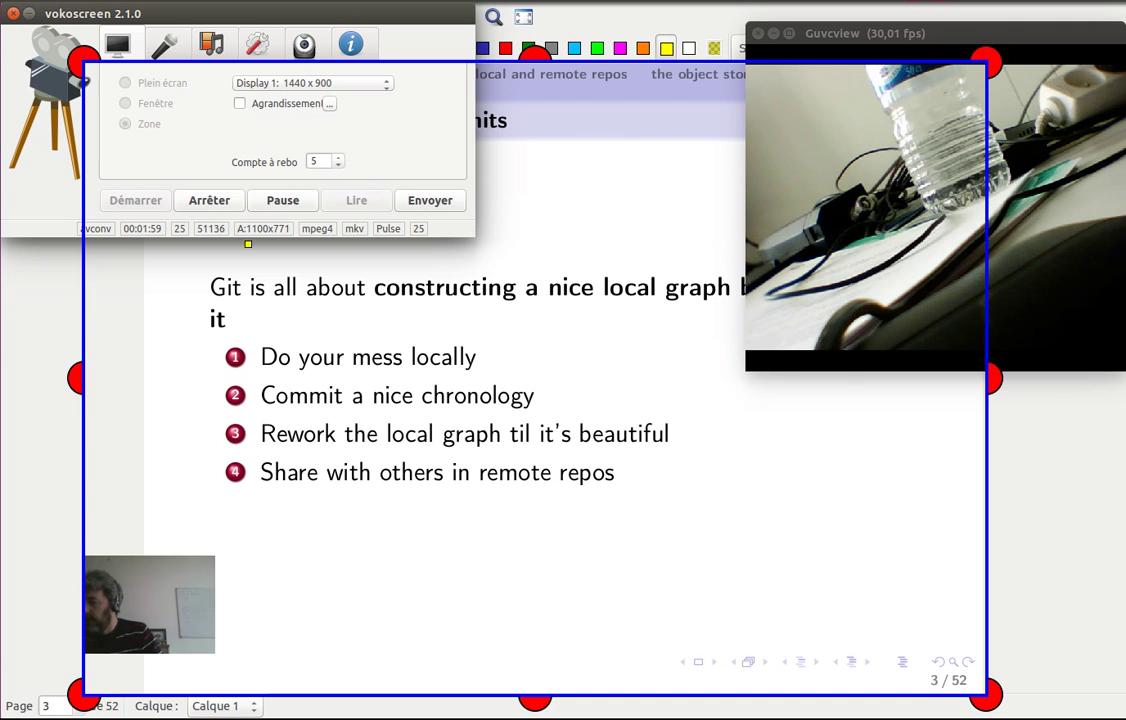
pyautogui.click(209, 200)
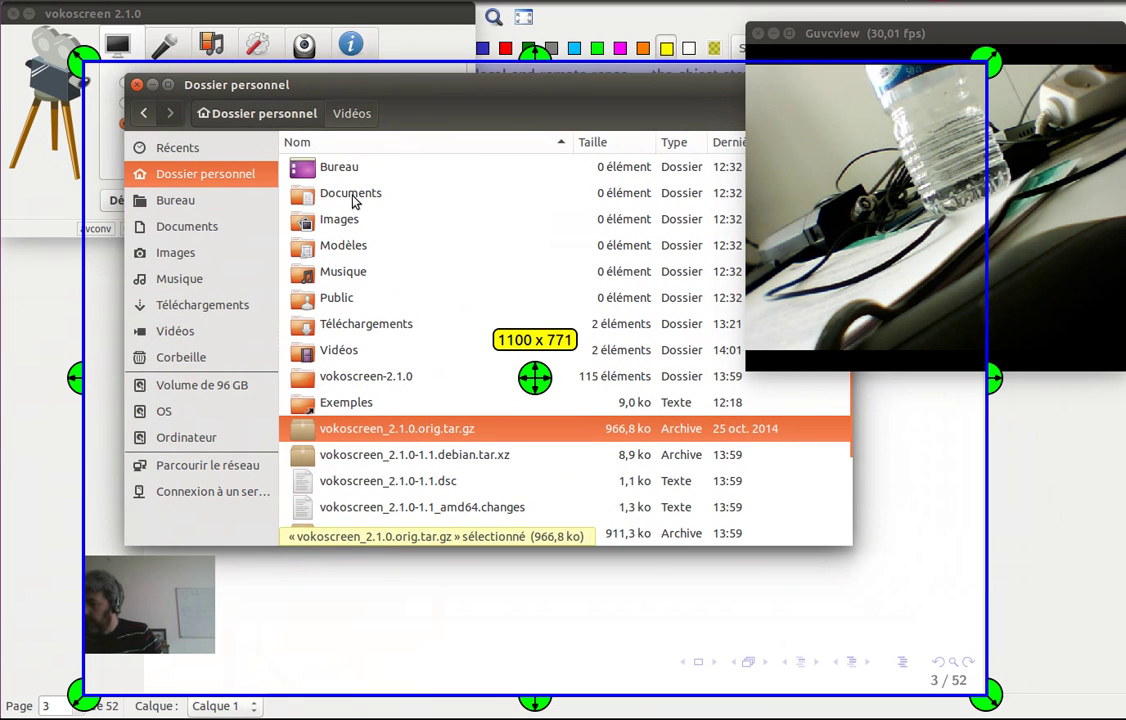
# Open the Vidéos folder in the personal folder and play the recording vokoscreen-2015-04-30_14-21-54.mkv.
pyautogui.click(346, 200)
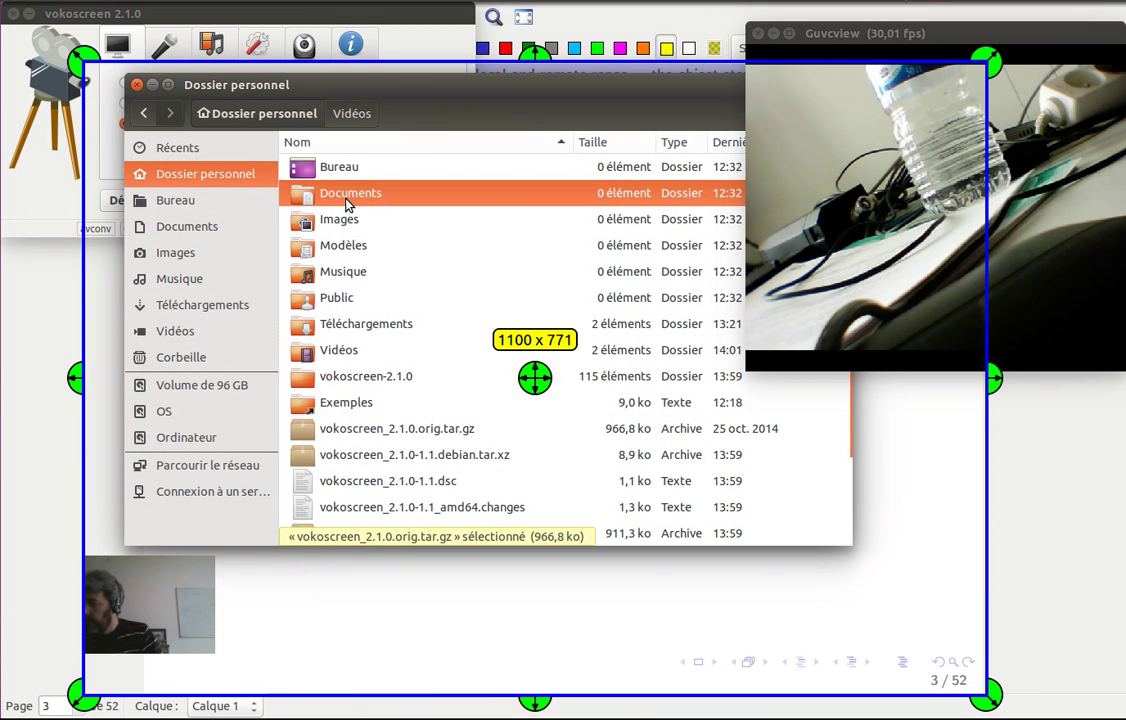
pyautogui.doubleClick(346, 352)
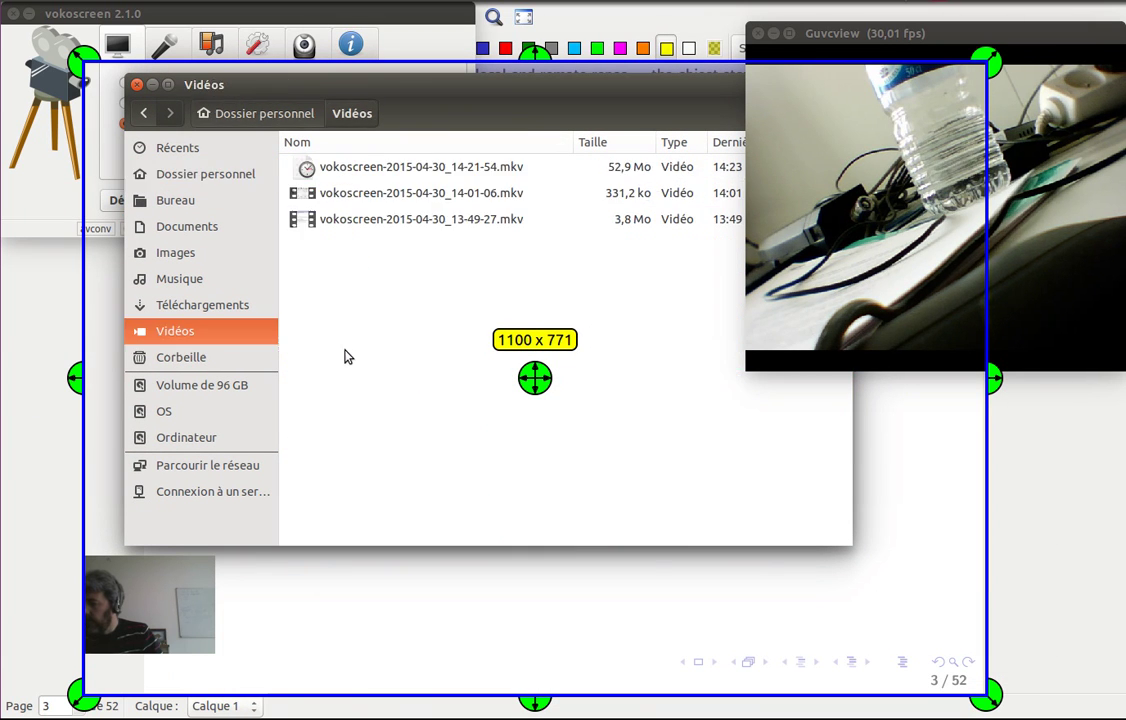
pyautogui.click(400, 178)
pyautogui.doubleClick(398, 178)
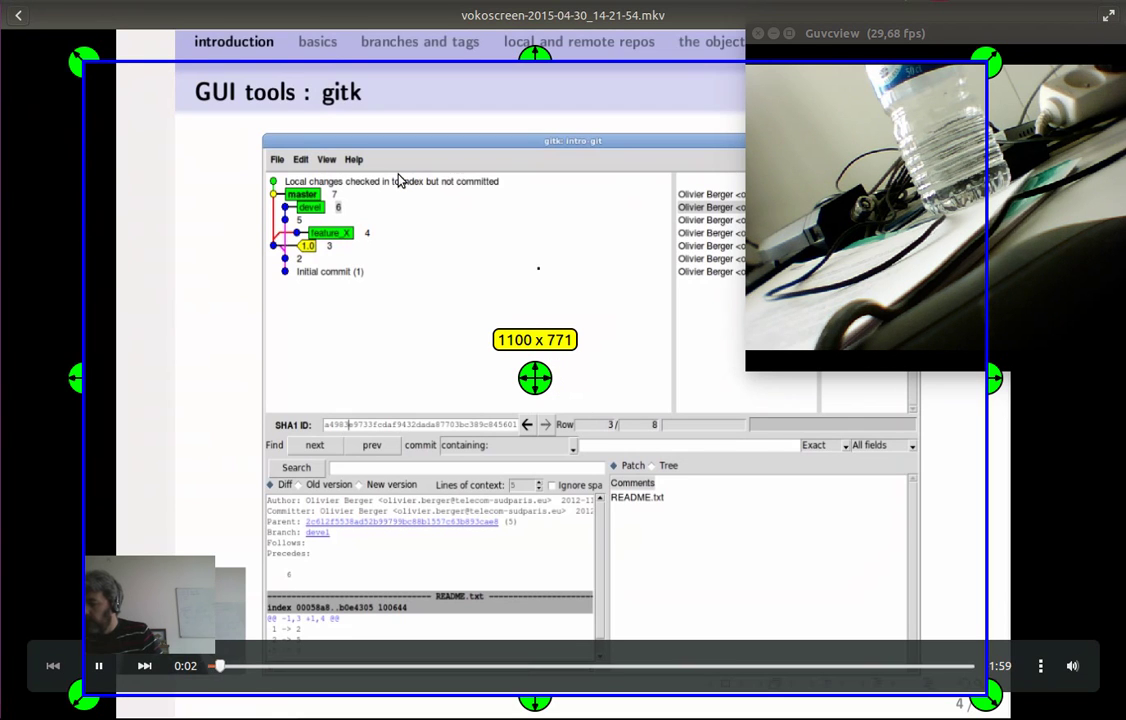
pyautogui.moveTo(390, 184)
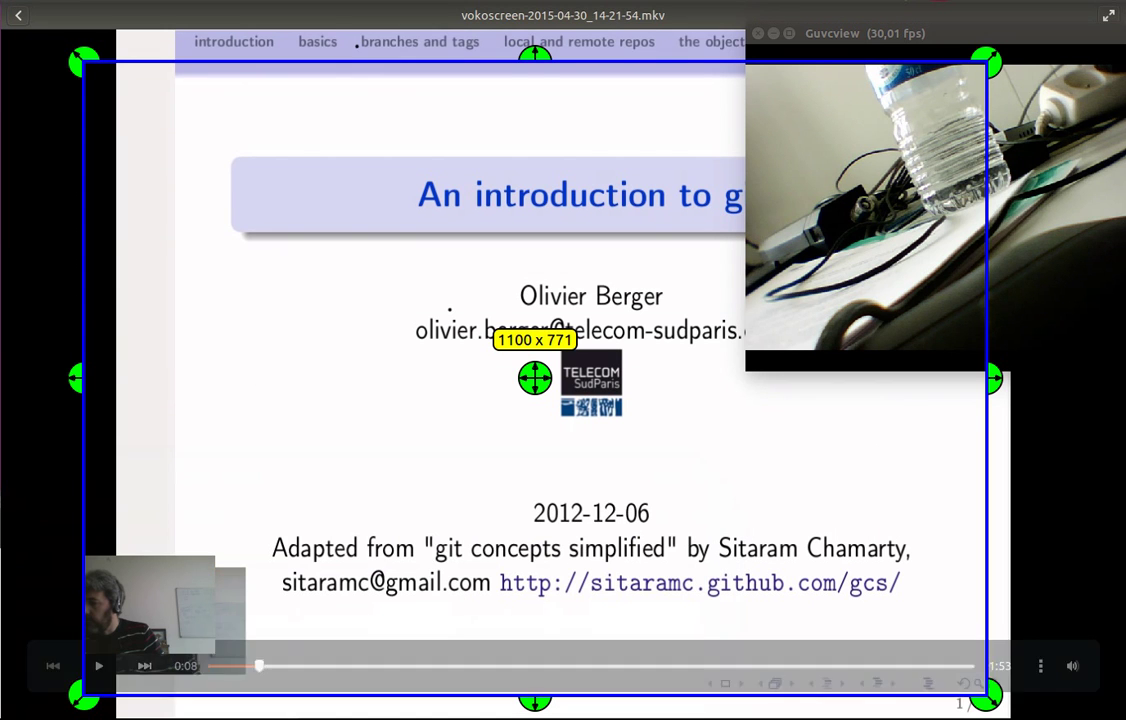
# Take the Xournal window out of its maximized state and minimize it to uncover the video player.
pyautogui.moveTo(331, 58)
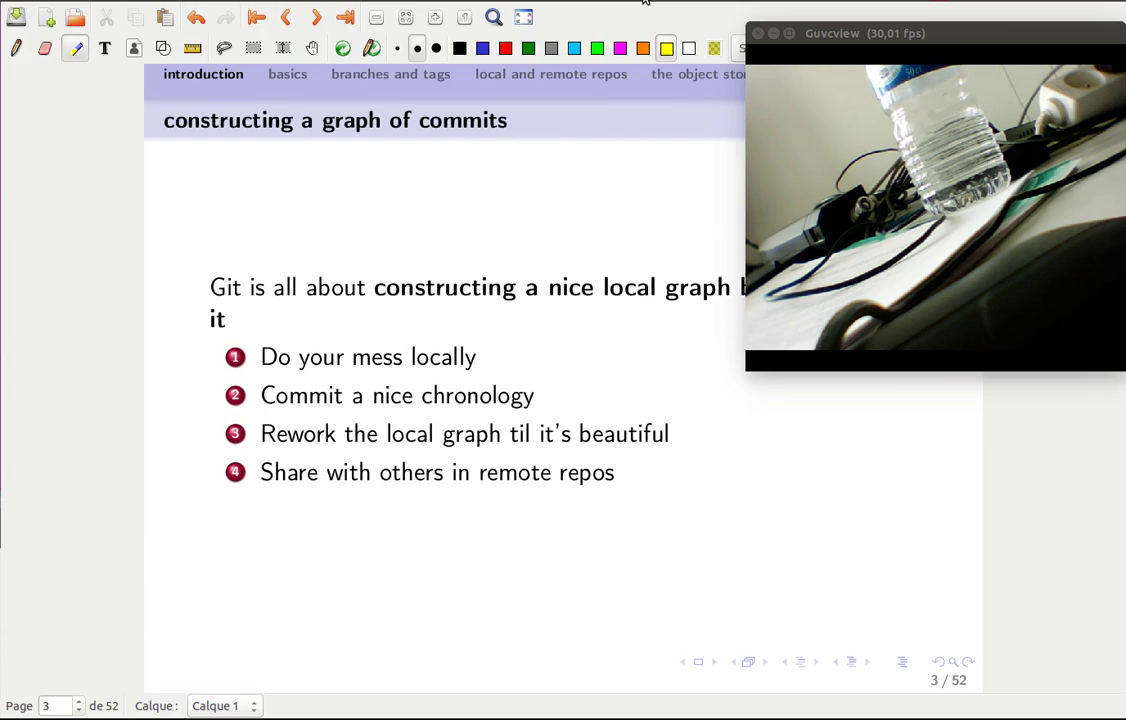
pyautogui.moveTo(645, 3); pyautogui.dragTo(615, 150)
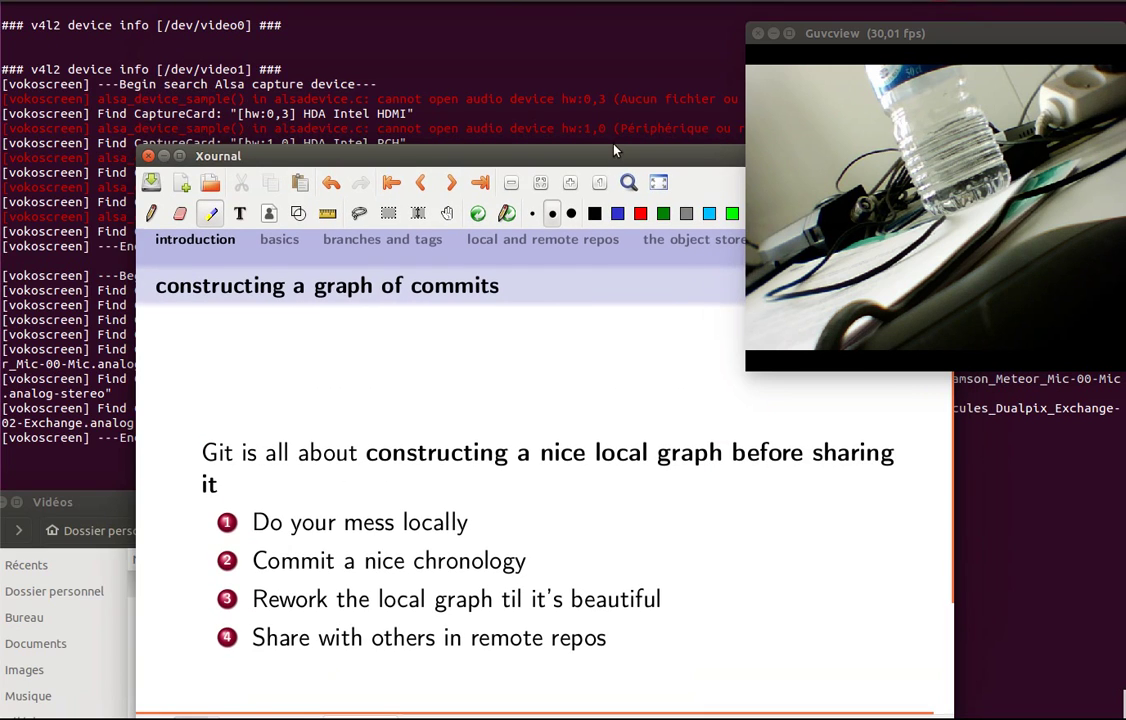
pyautogui.doubleClick(607, 163)
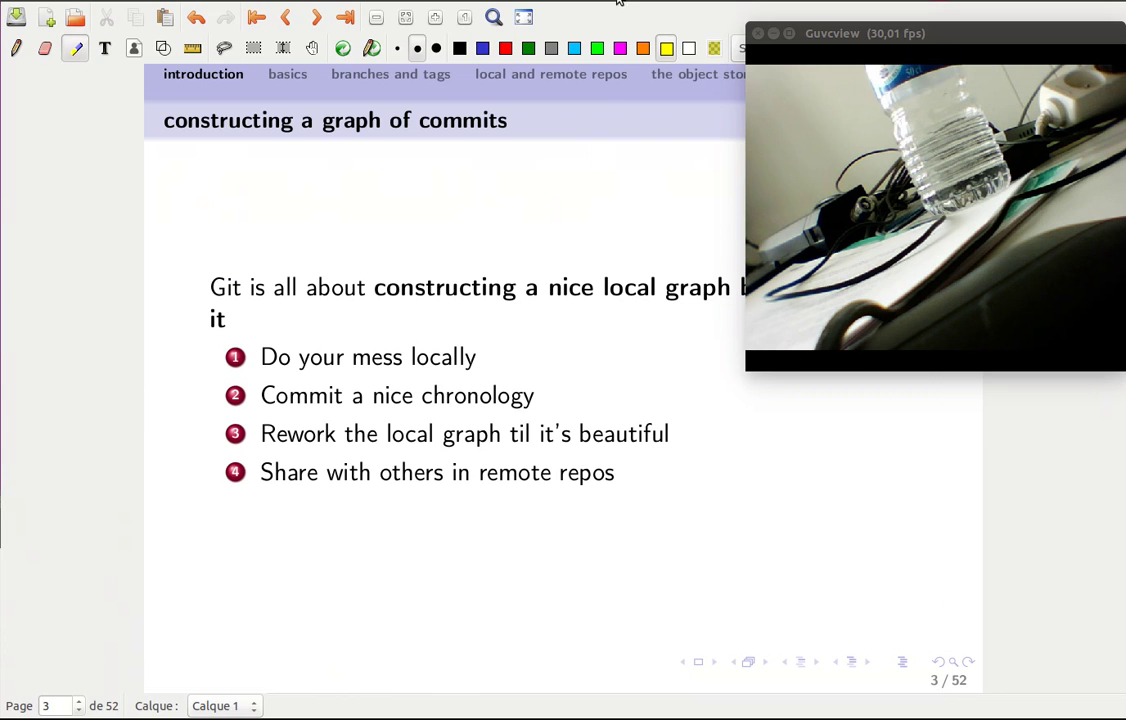
pyautogui.moveTo(260, 3); pyautogui.dragTo(267, 210)
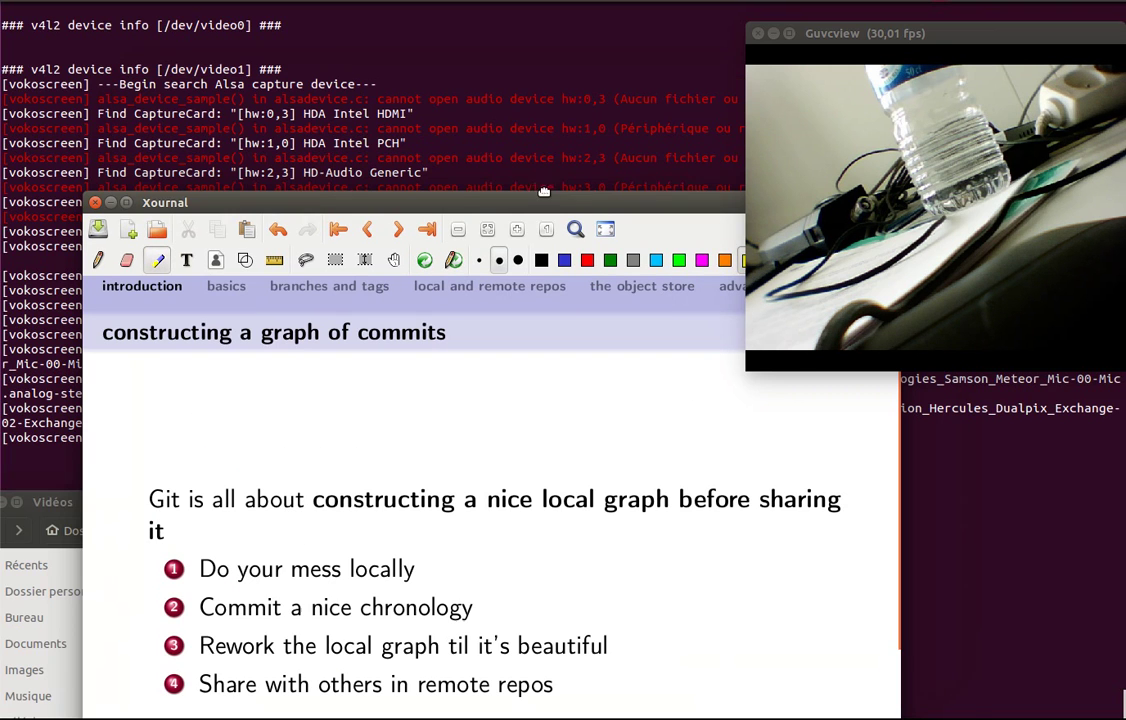
pyautogui.click(112, 203)
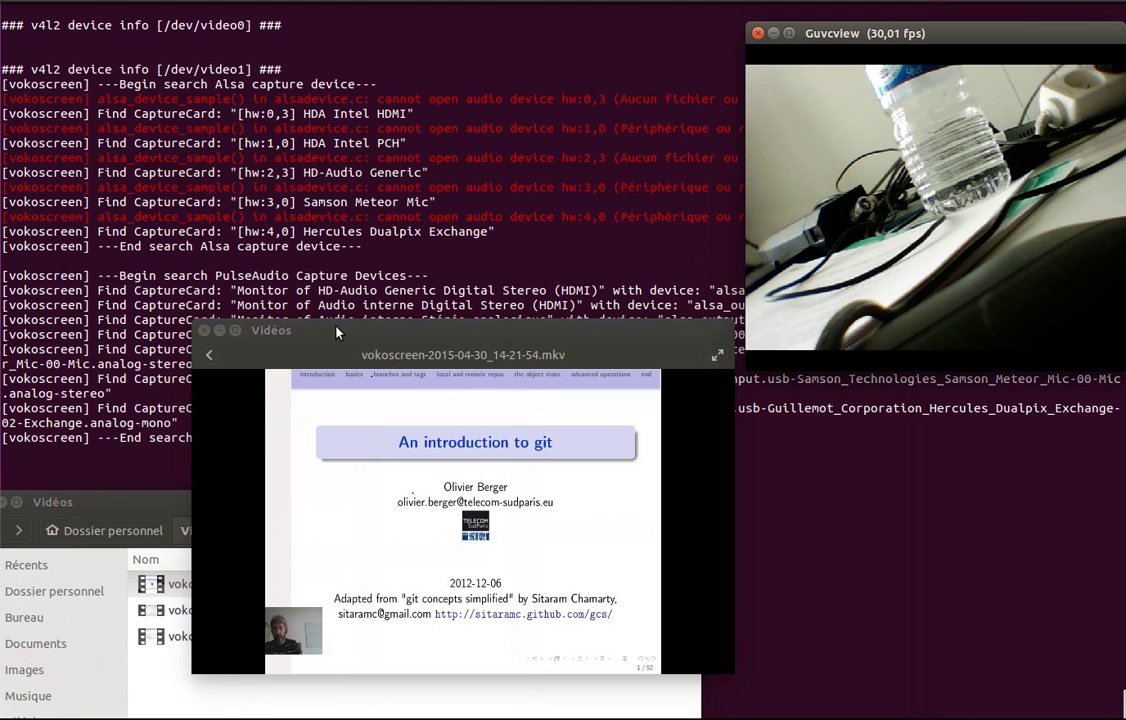